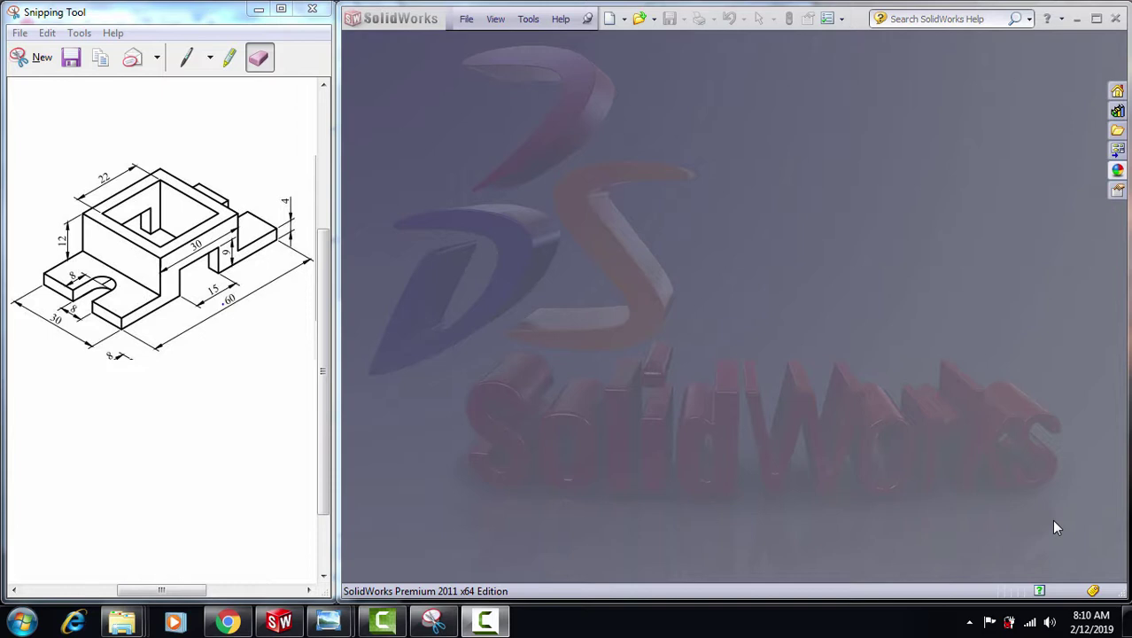
# Create a new Part document and select the Right Plane
pyautogui.click(466, 19)
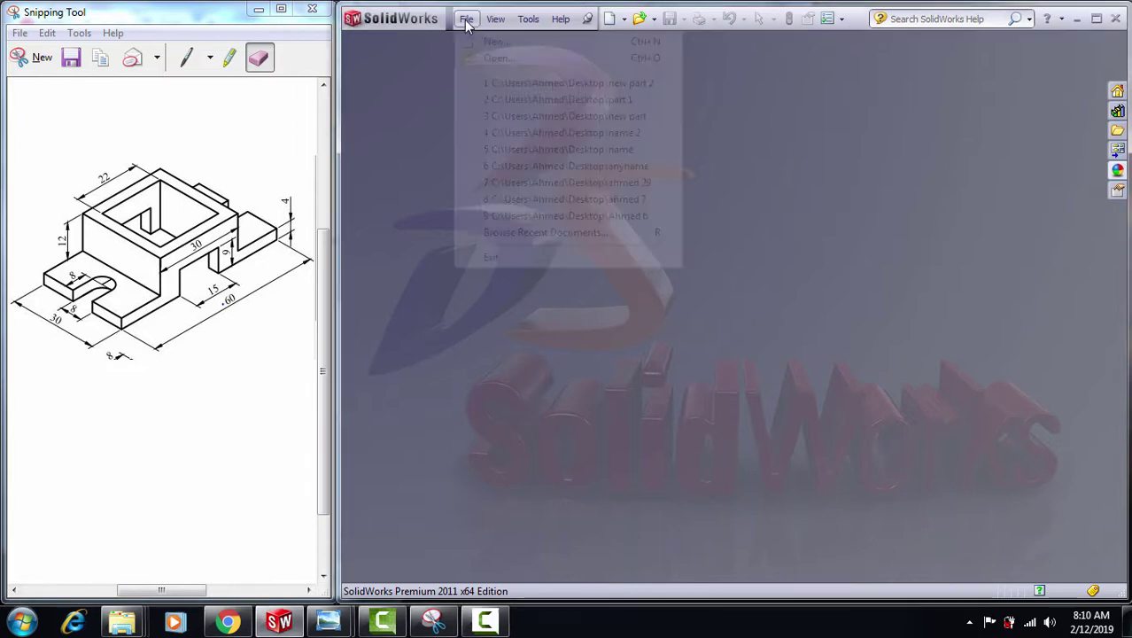
pyautogui.click(478, 39)
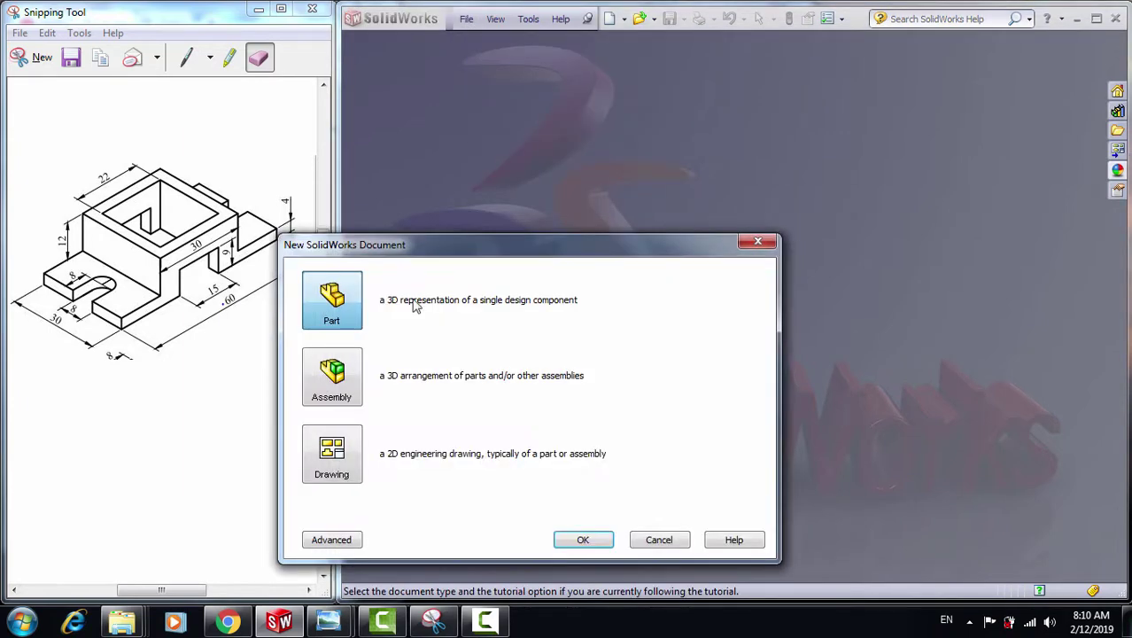
pyautogui.doubleClick(331, 304)
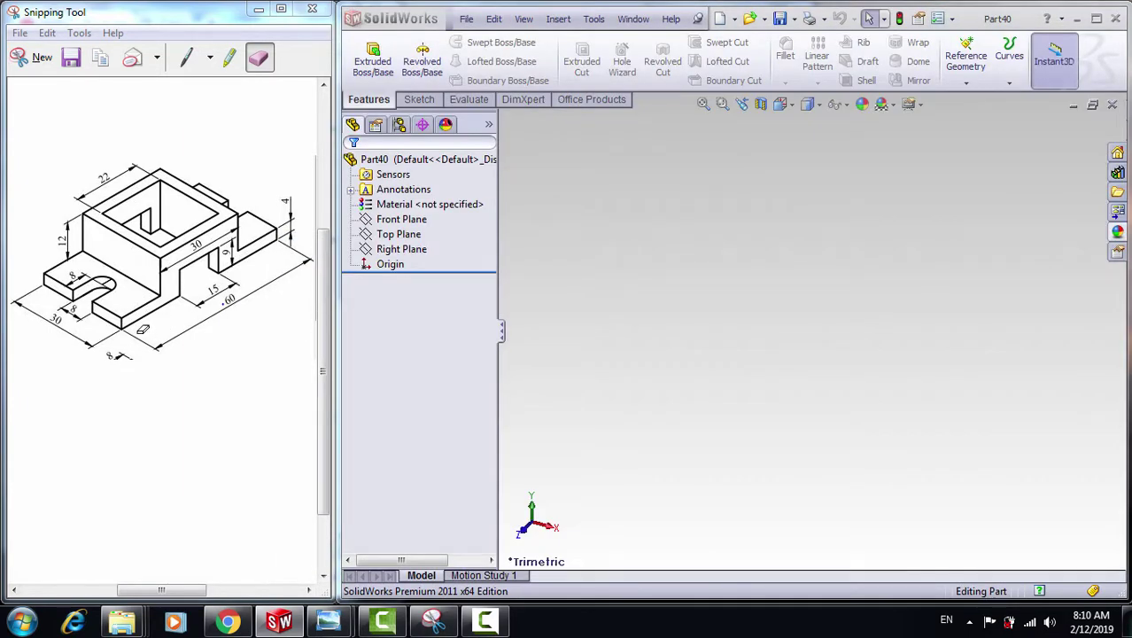
pyautogui.click(401, 249)
# Start a sketch on the Right Plane and draw the outline's left end and left step
pyautogui.click(403, 231)
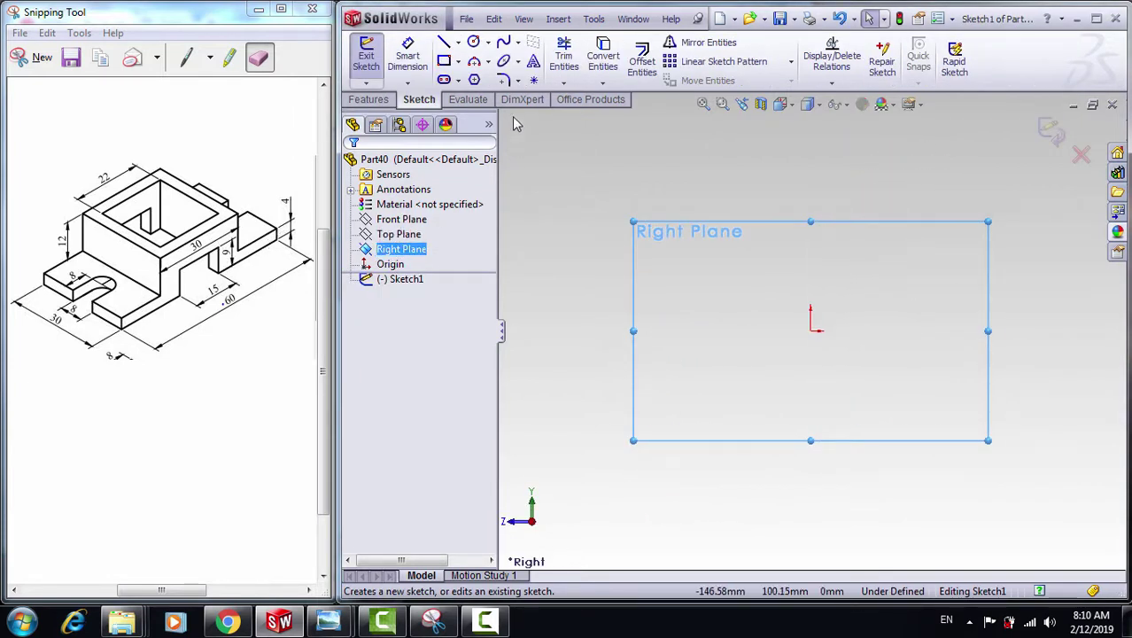
pyautogui.click(456, 62)
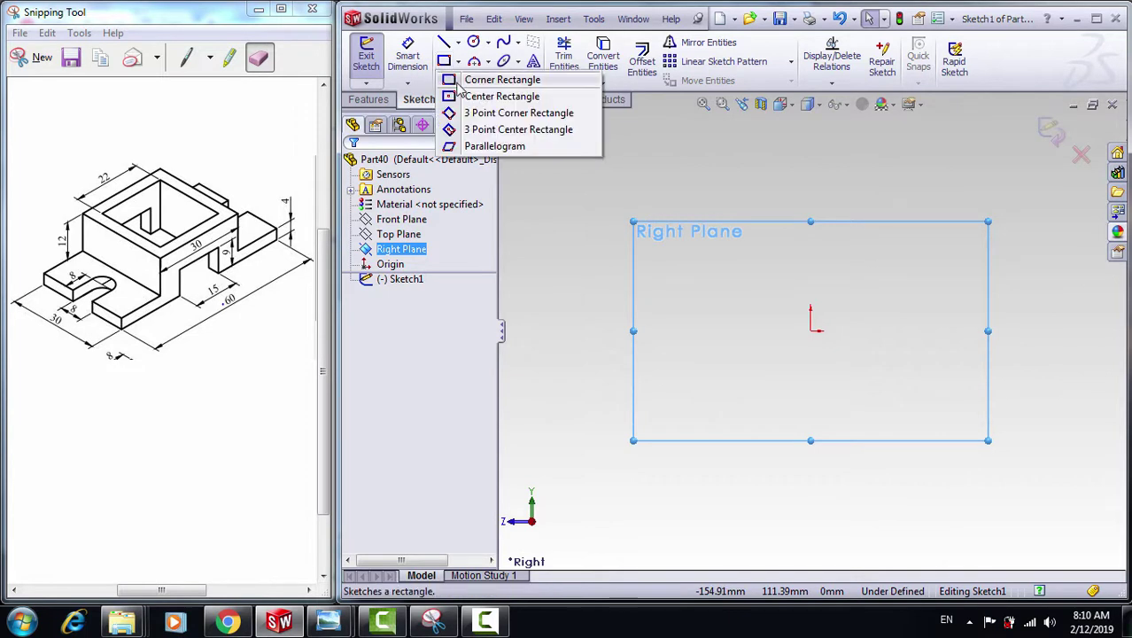
pyautogui.click(447, 46)
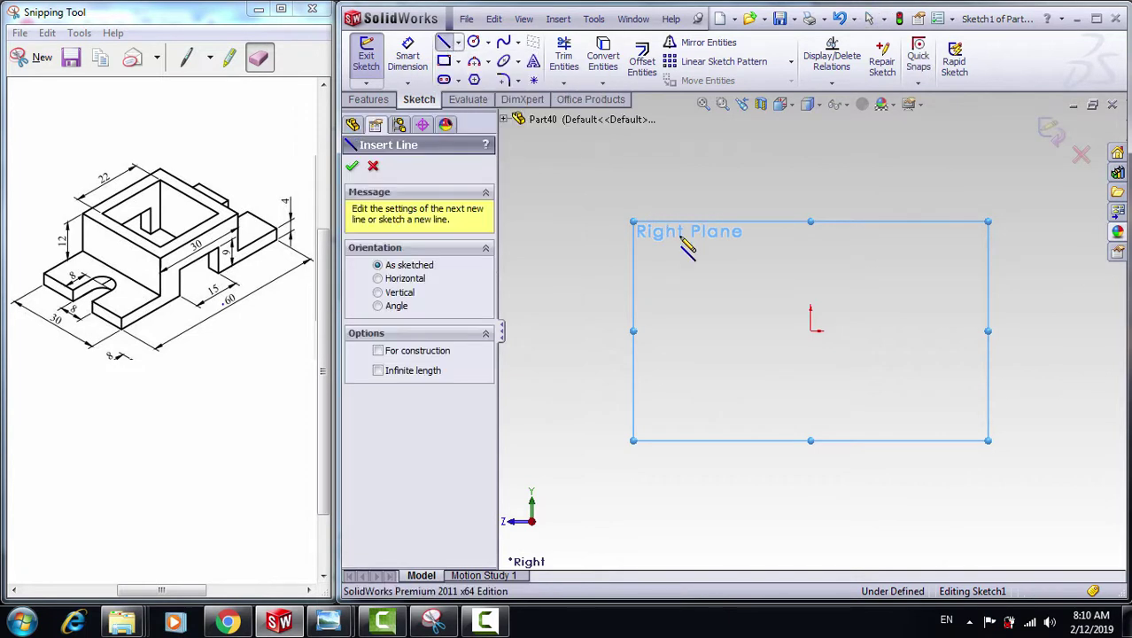
pyautogui.click(811, 332)
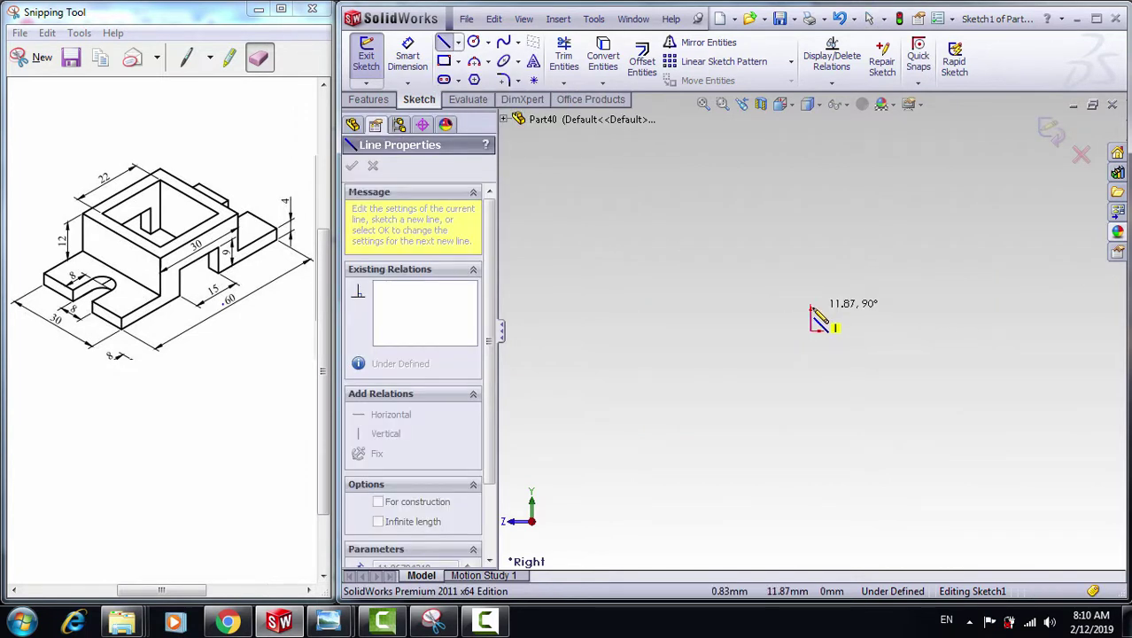
pyautogui.click(810, 308)
pyautogui.click(873, 307)
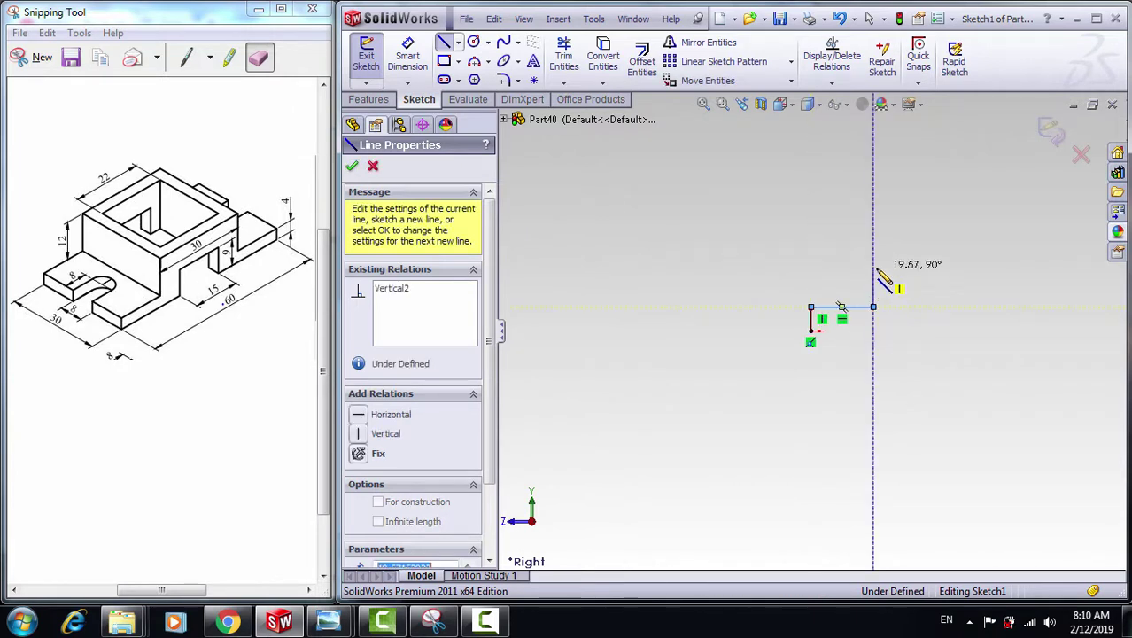
# Draw the raised central block and right step, closing the eight-line profile
pyautogui.click(873, 268)
pyautogui.click(926, 268)
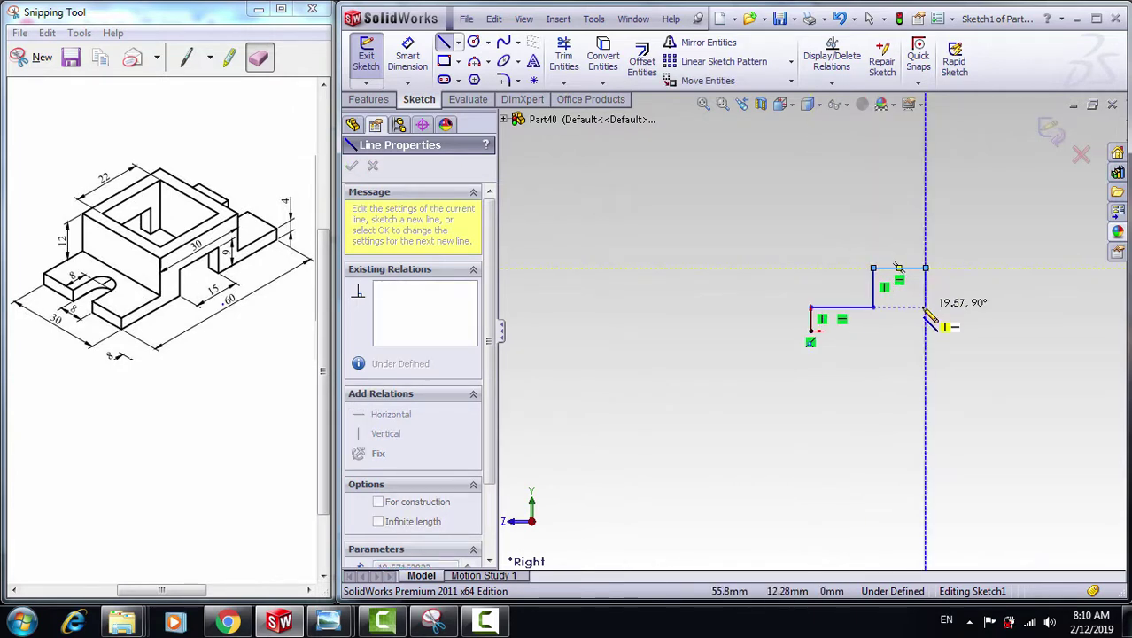
pyautogui.click(926, 308)
pyautogui.click(961, 307)
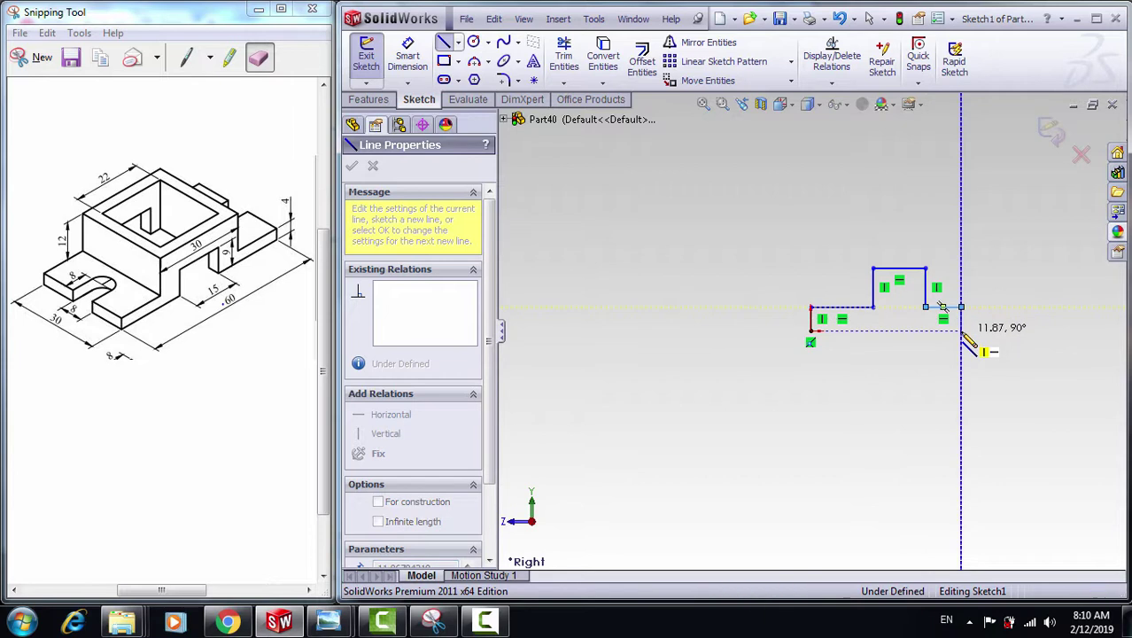
pyautogui.click(961, 330)
pyautogui.click(811, 331)
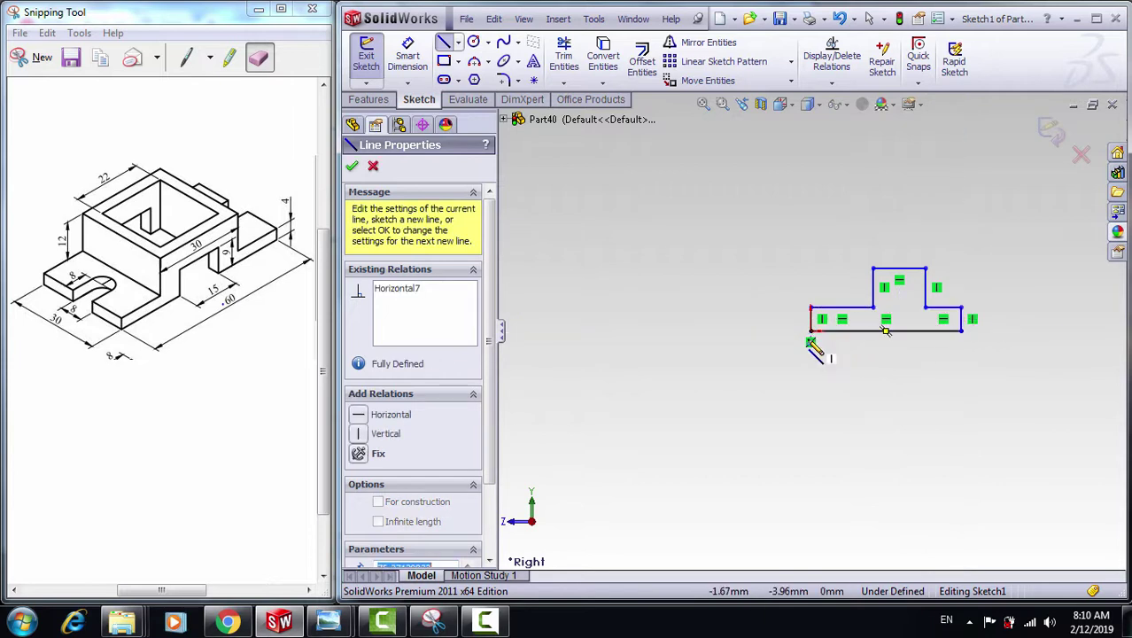
pyautogui.press('Escape')
# Dimension the bottom edge 60 and the block top 30, then centre the block over the base
pyautogui.press('f')
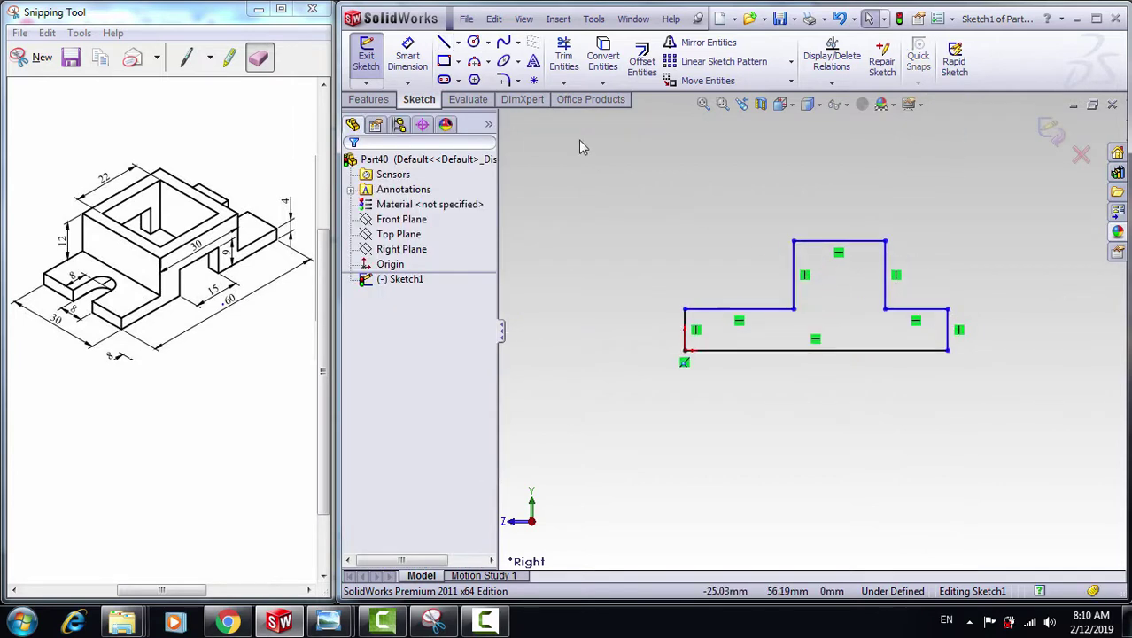
pyautogui.click(407, 55)
pyautogui.click(808, 350)
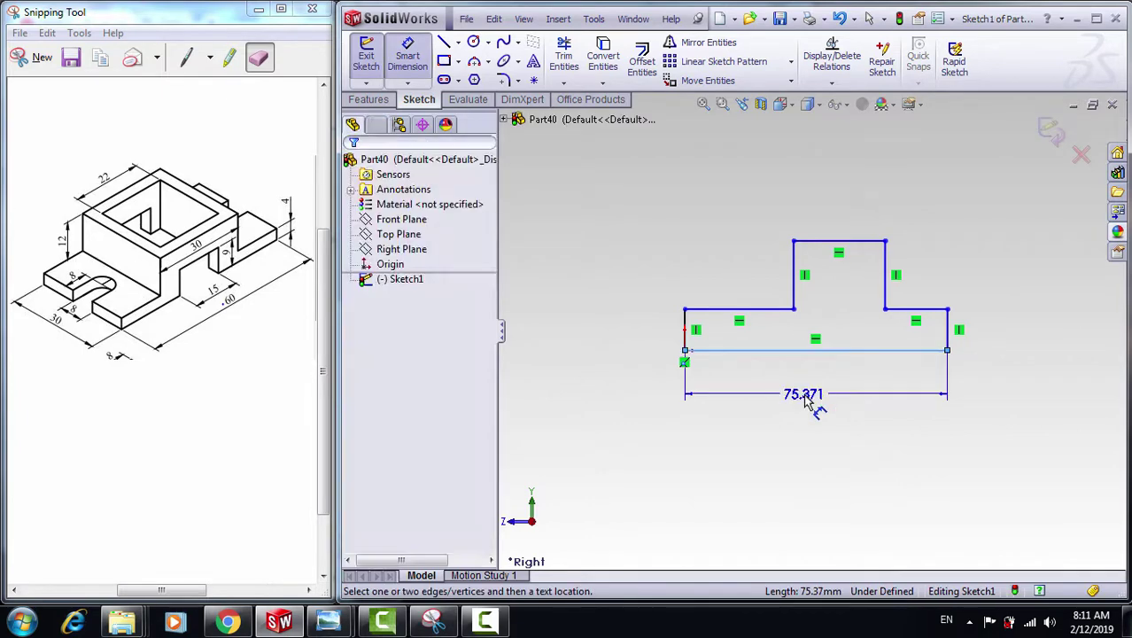
pyautogui.click(805, 400)
pyautogui.write('60')
pyautogui.press('Return')
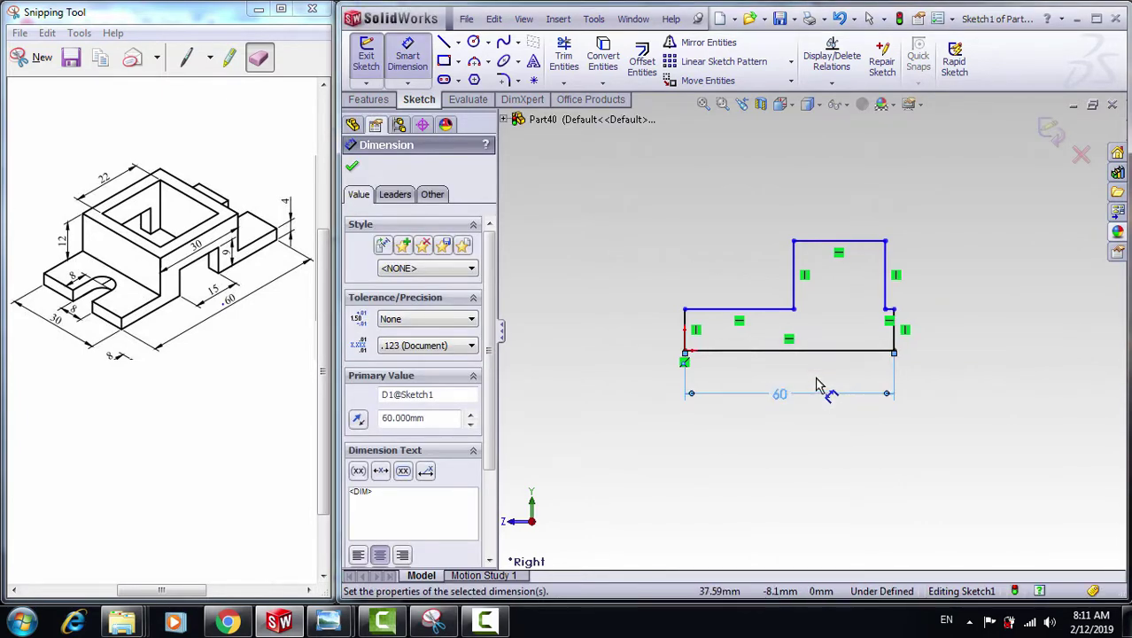
pyautogui.click(832, 241)
pyautogui.click(835, 224)
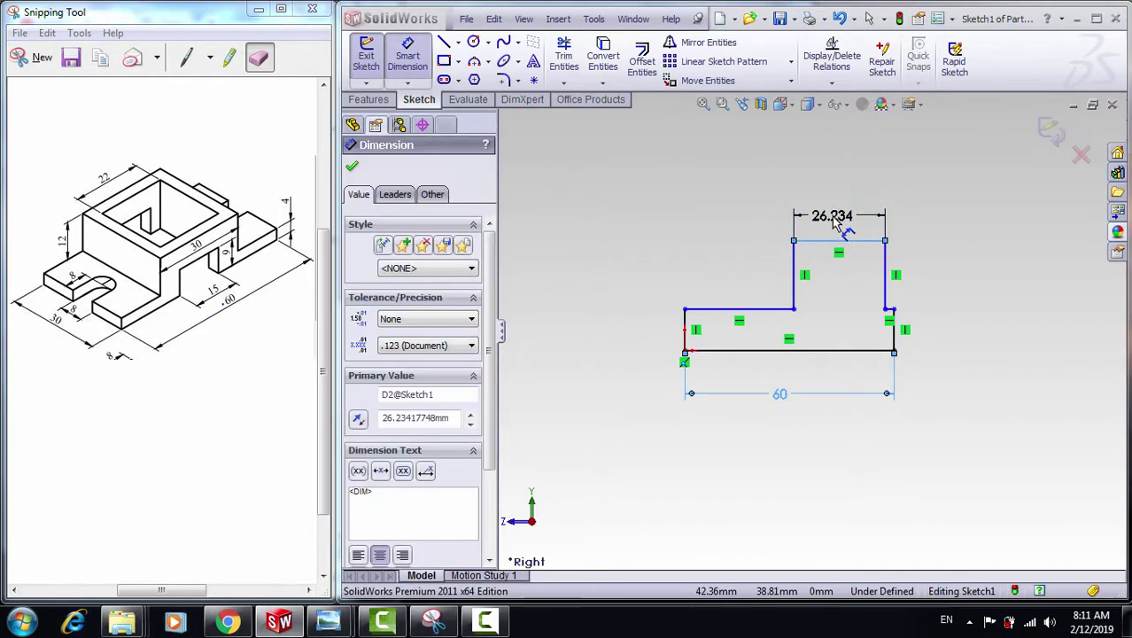
pyautogui.write('30')
pyautogui.press('Return')
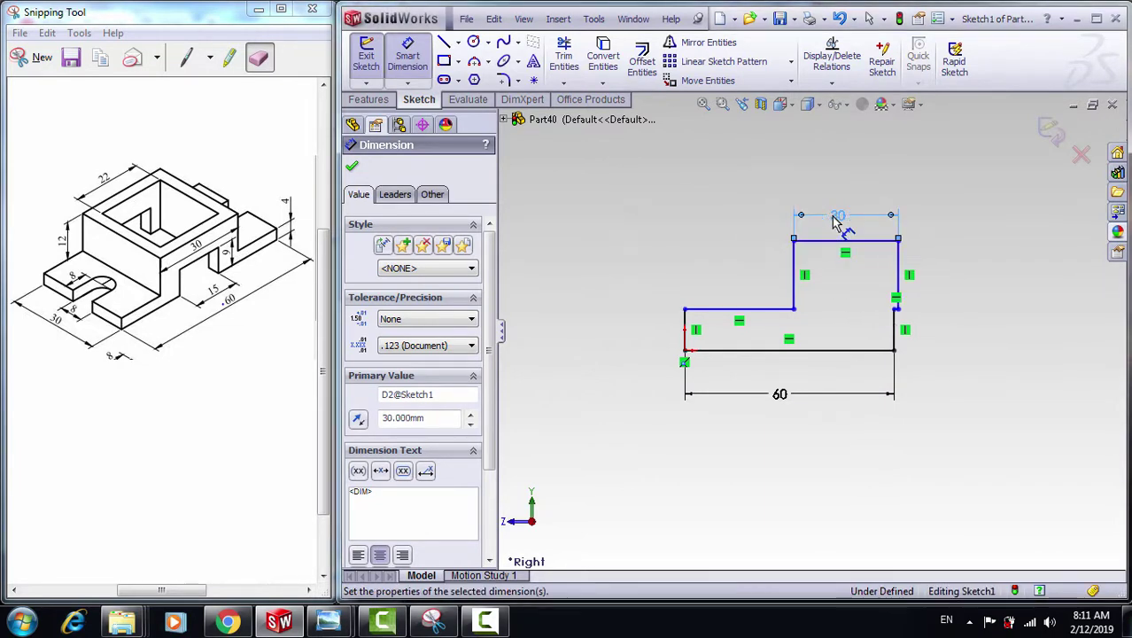
pyautogui.press('Escape')
pyautogui.press('Escape')
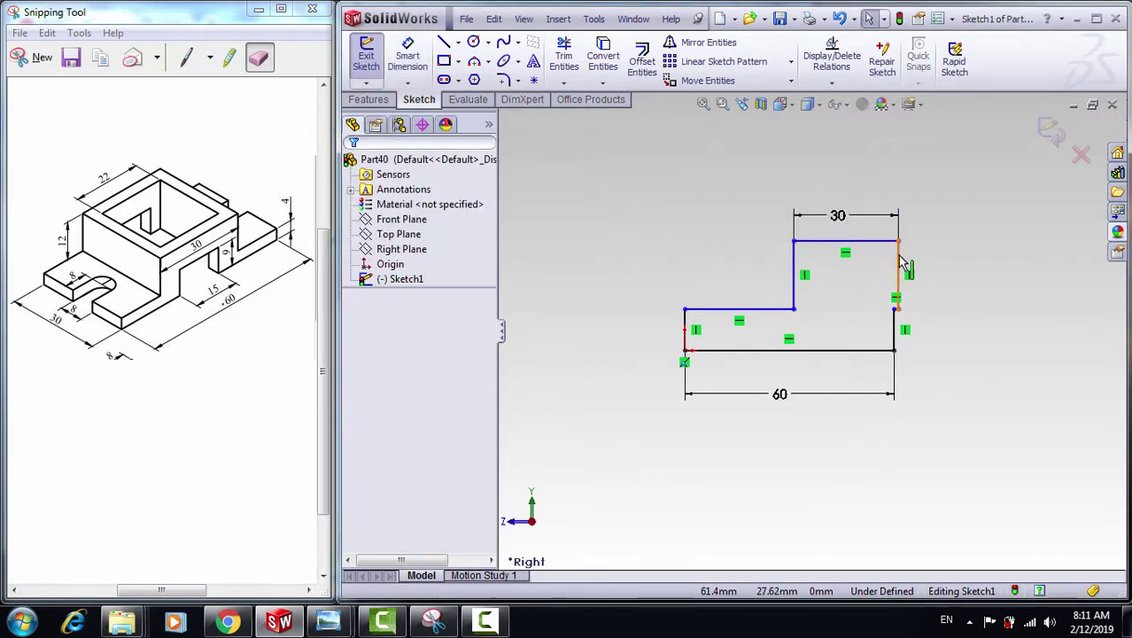
pyautogui.moveTo(897, 266); pyautogui.dragTo(848, 271)
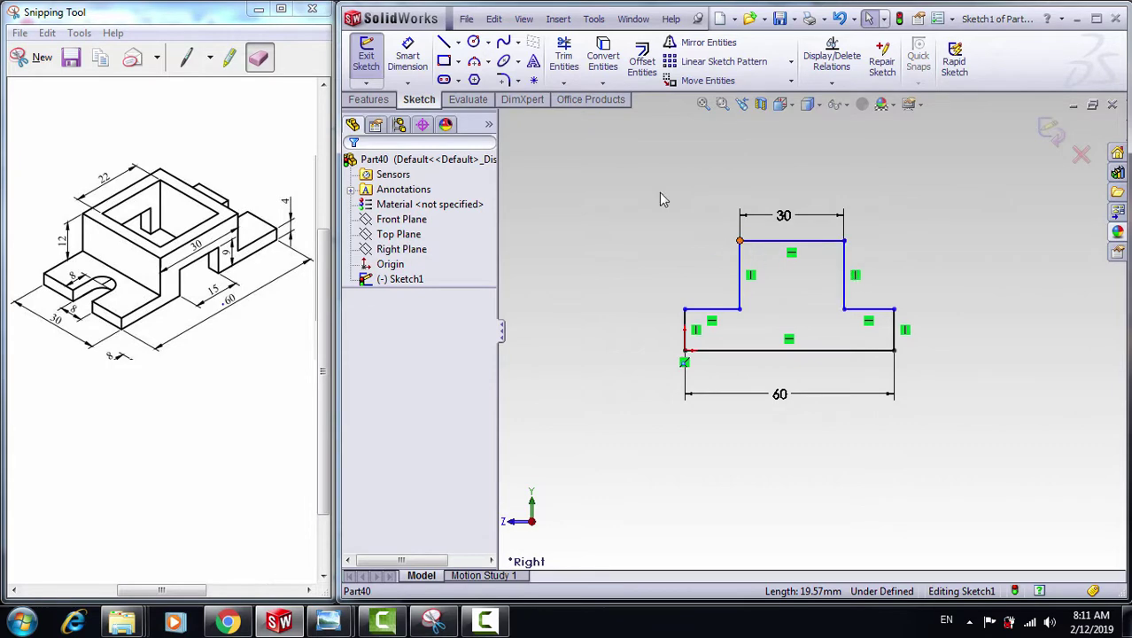
# Dimension both left and right step heights as 4
pyautogui.click(407, 55)
pyautogui.click(711, 309)
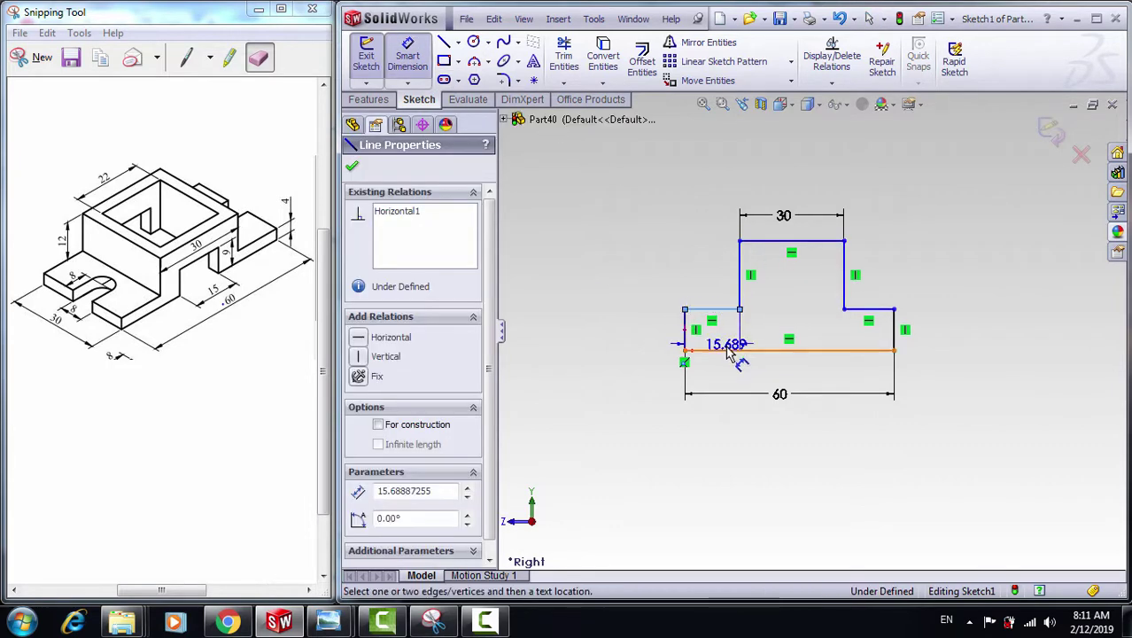
pyautogui.click(728, 352)
pyautogui.click(583, 281)
pyautogui.write('4')
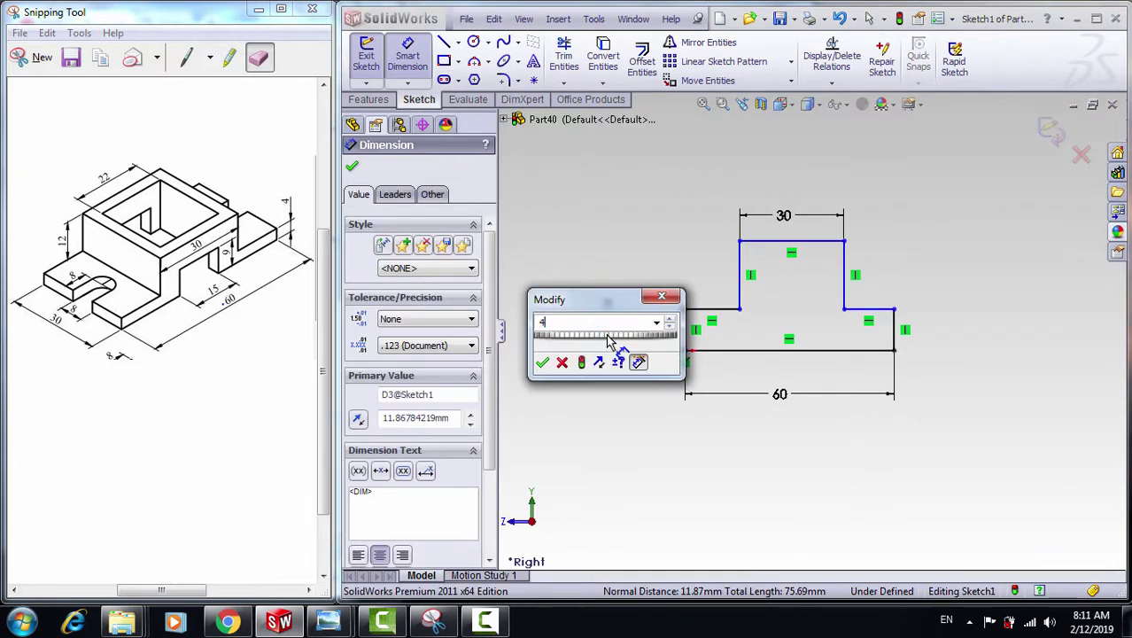
pyautogui.press('Return')
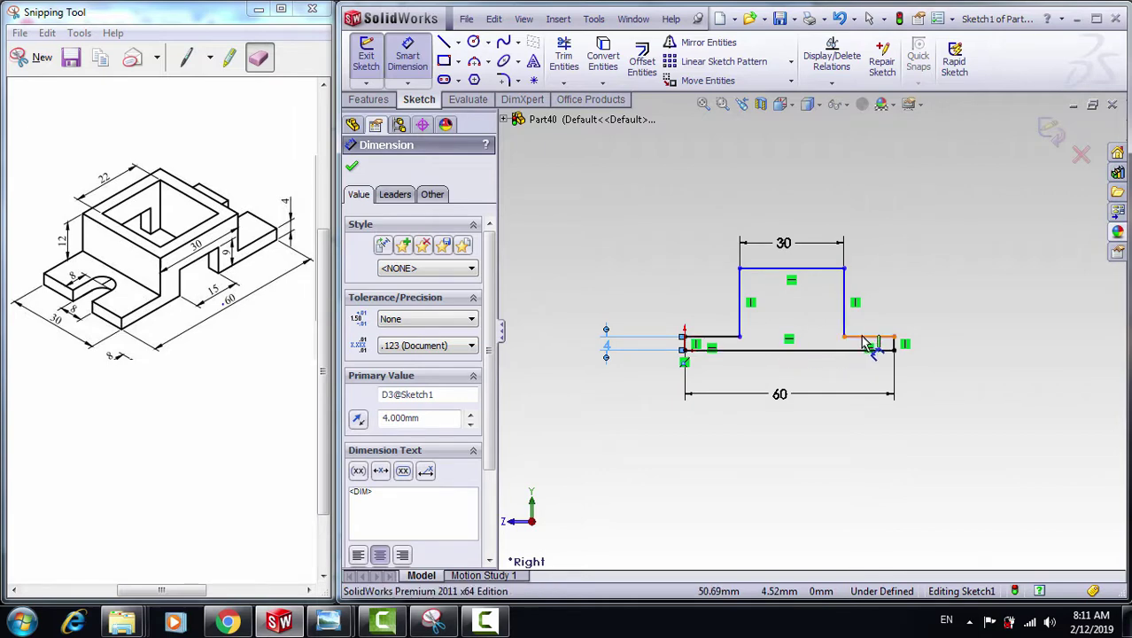
pyautogui.click(864, 348)
pyautogui.click(872, 373)
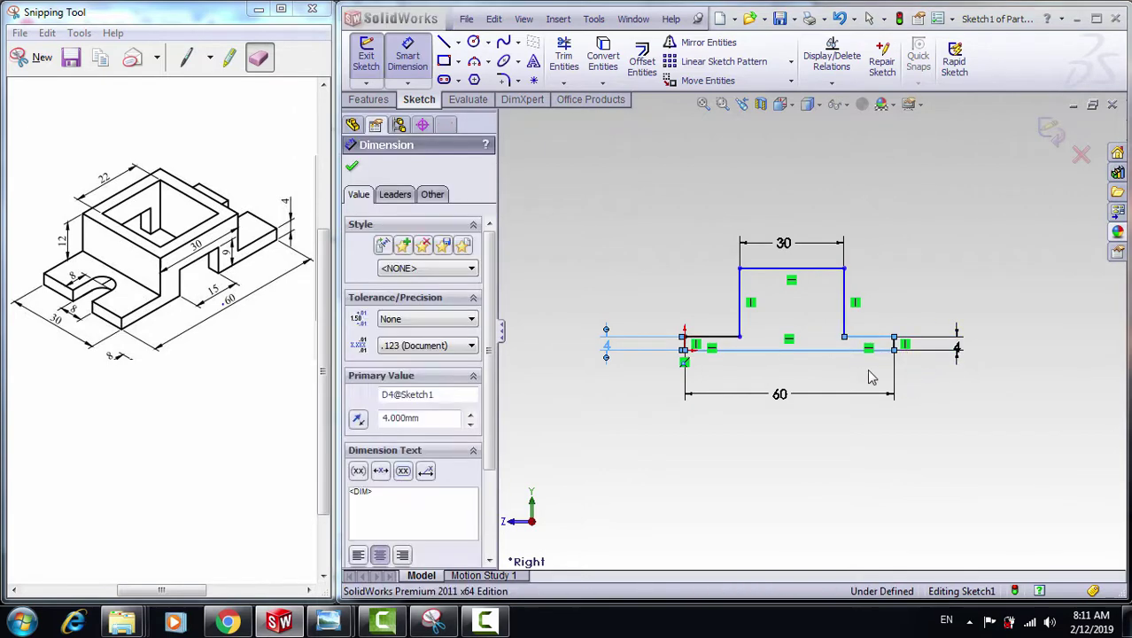
pyautogui.click(893, 374)
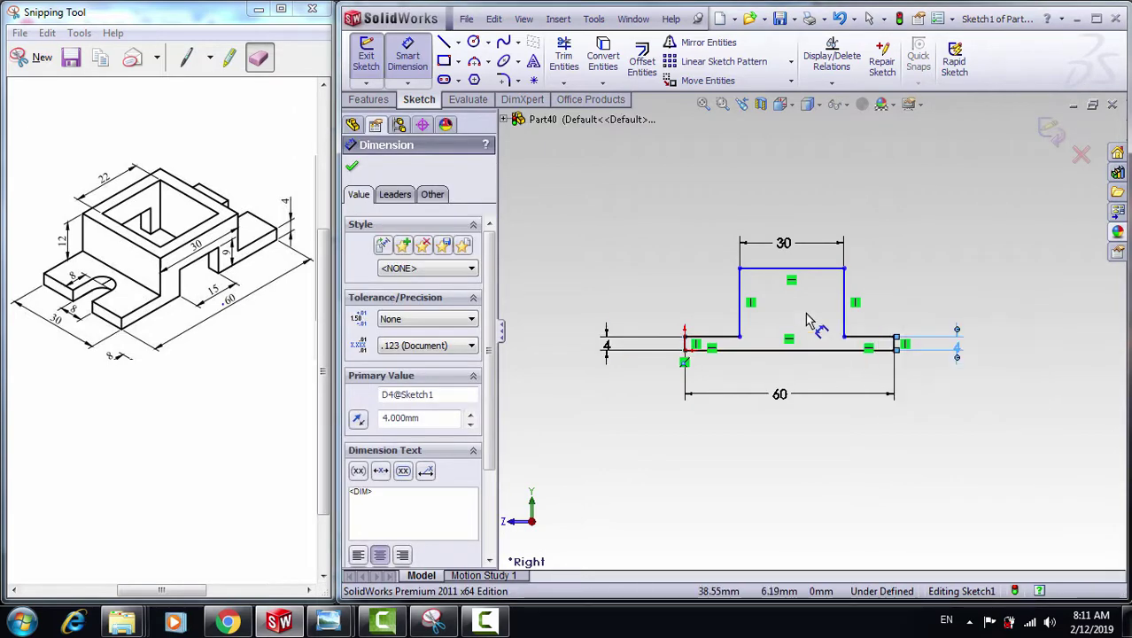
# Set the raised block's height above the steps to 12
pyautogui.click(791, 267)
pyautogui.click(864, 342)
pyautogui.click(893, 301)
pyautogui.write('12')
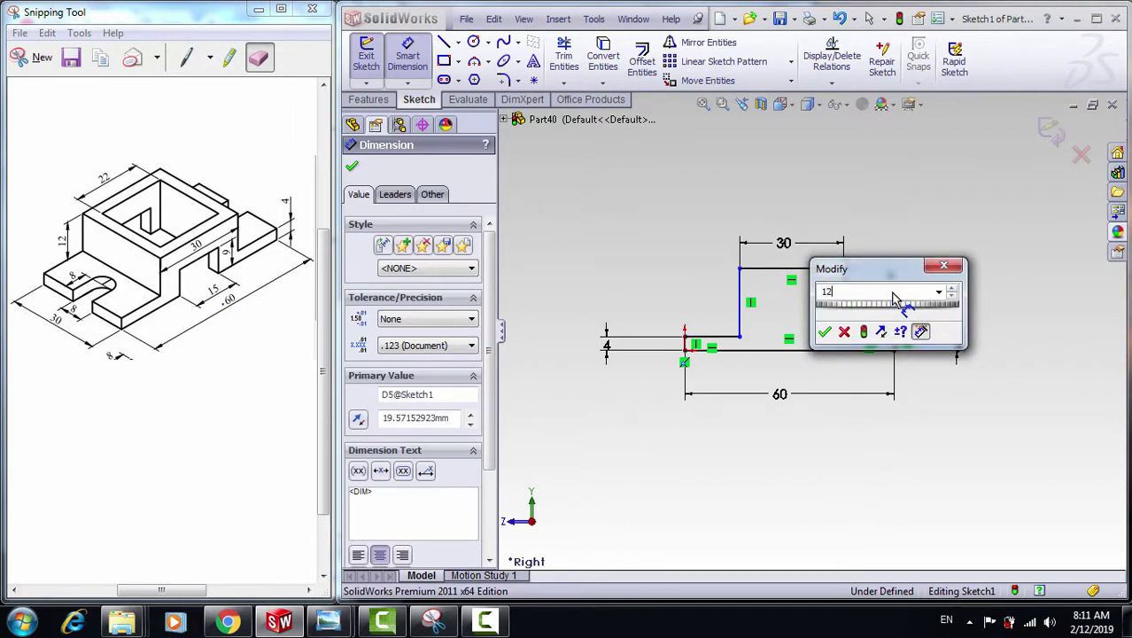
pyautogui.press('Return')
pyautogui.scroll(-2, 886, 310)
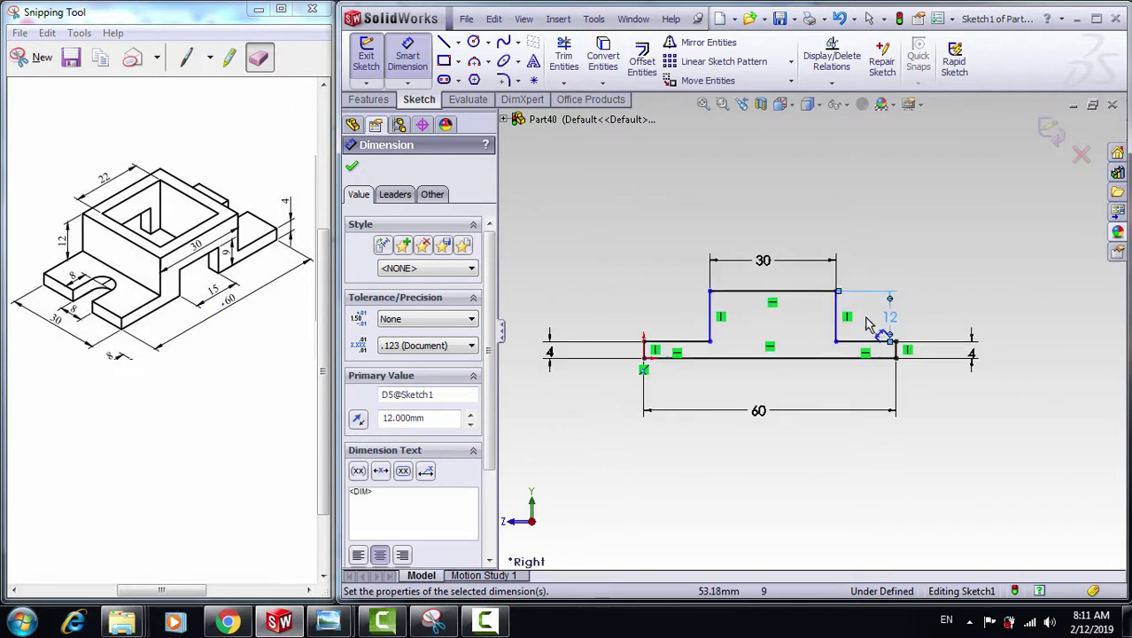
# Draw a vertical construction centerline up from the base midpoint
pyautogui.click(458, 42)
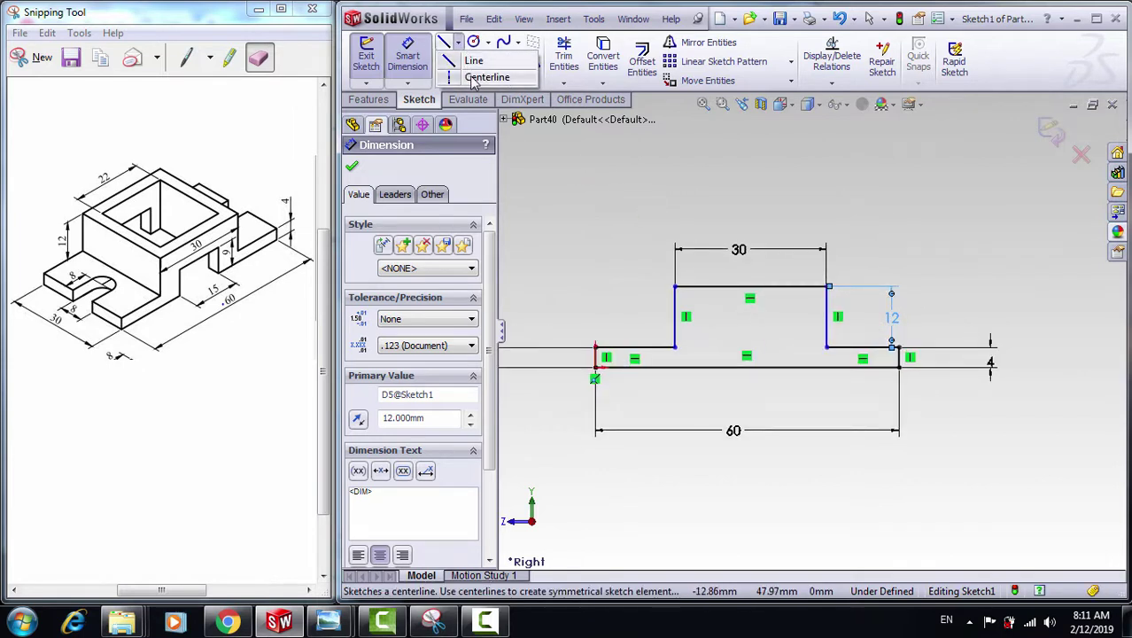
pyautogui.click(461, 75)
pyautogui.click(746, 365)
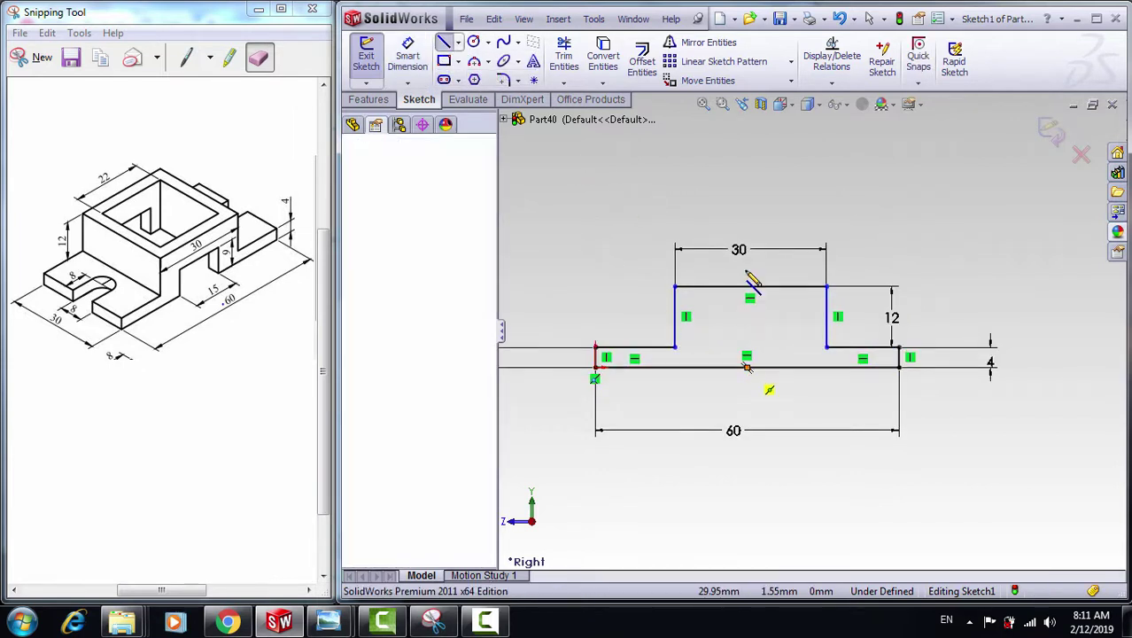
pyautogui.click(747, 175)
pyautogui.press('Escape')
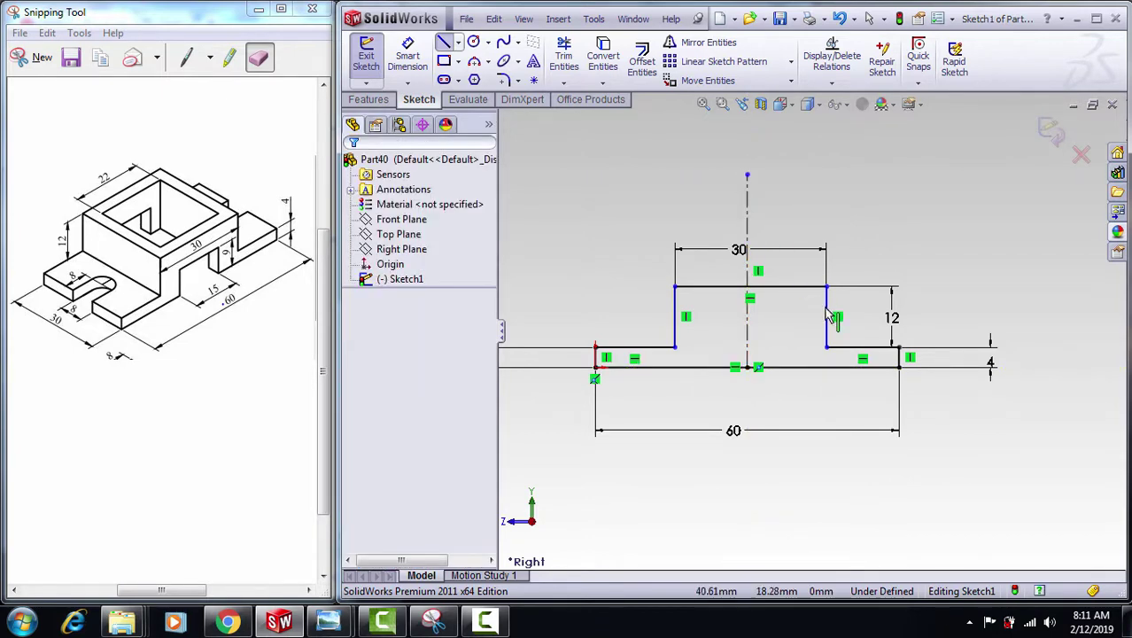
# Make the raised block's sides symmetric about the centerline
pyautogui.click(827, 317)
pyautogui.keyDown('ctrl'); pyautogui.click(682, 317); pyautogui.keyUp('ctrl')
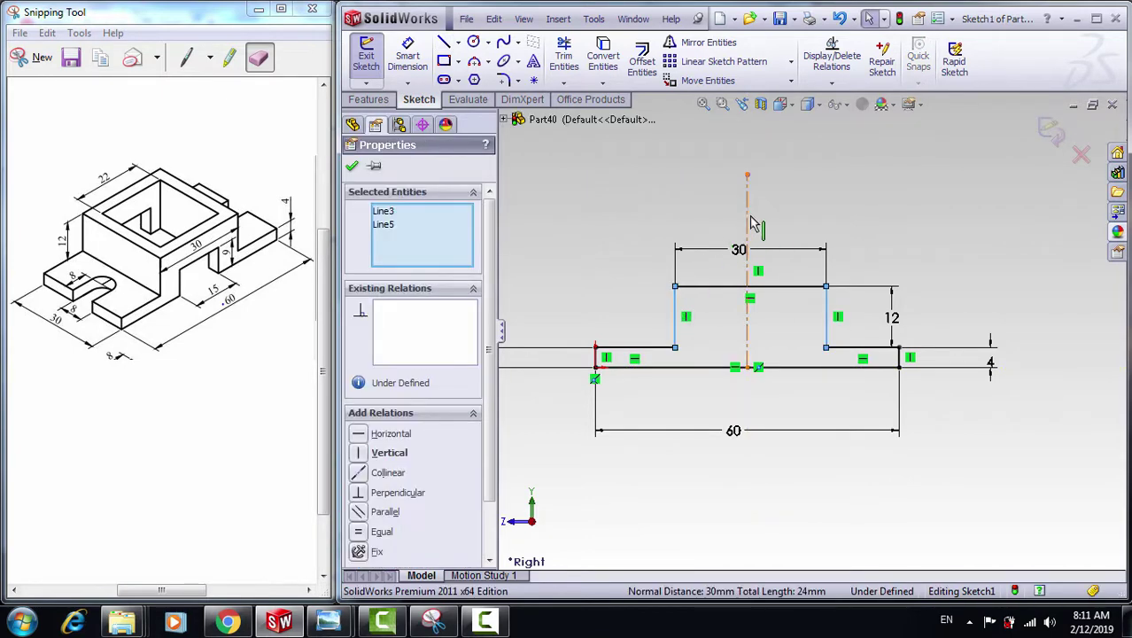
pyautogui.keyDown('ctrl'); pyautogui.click(747, 229); pyautogui.keyUp('ctrl')
pyautogui.click(360, 532)
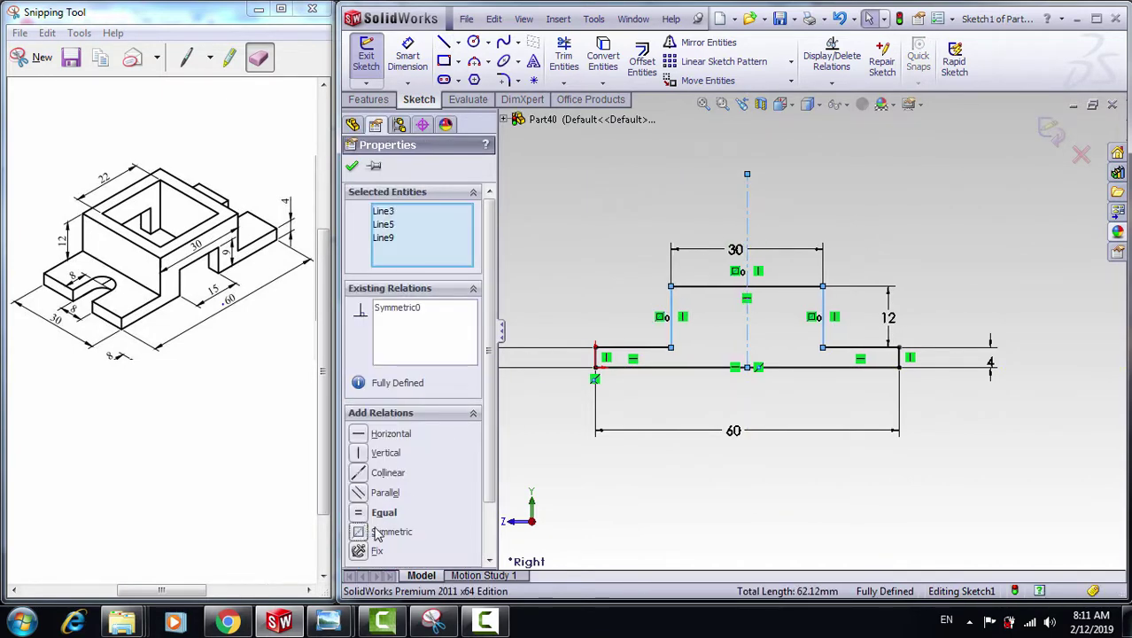
pyautogui.press('Escape')
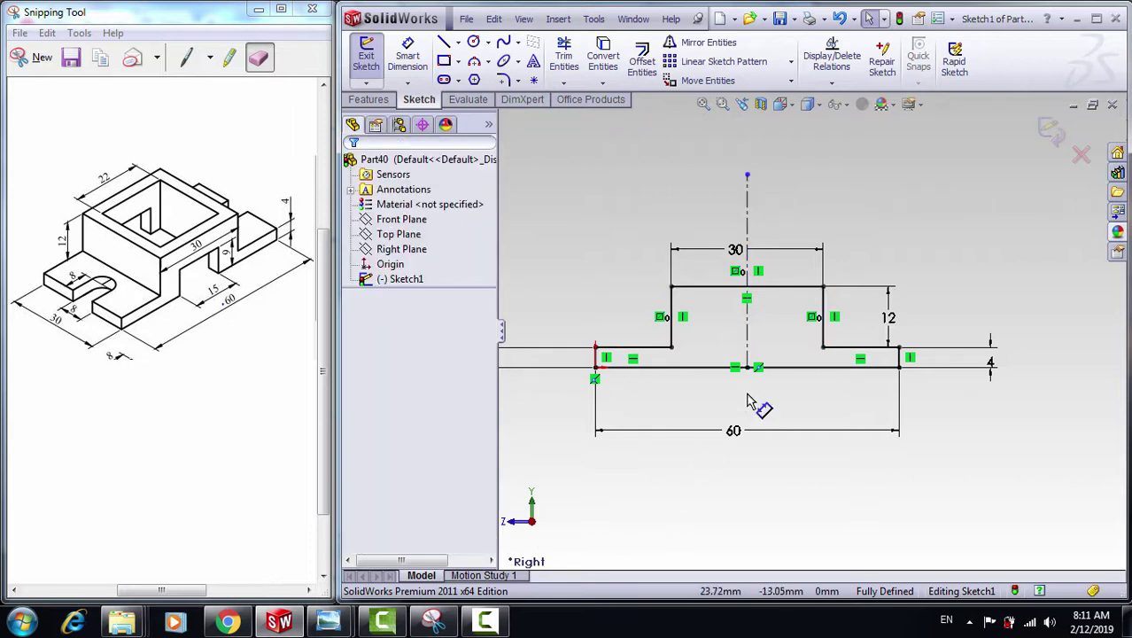
pyautogui.click(445, 63)
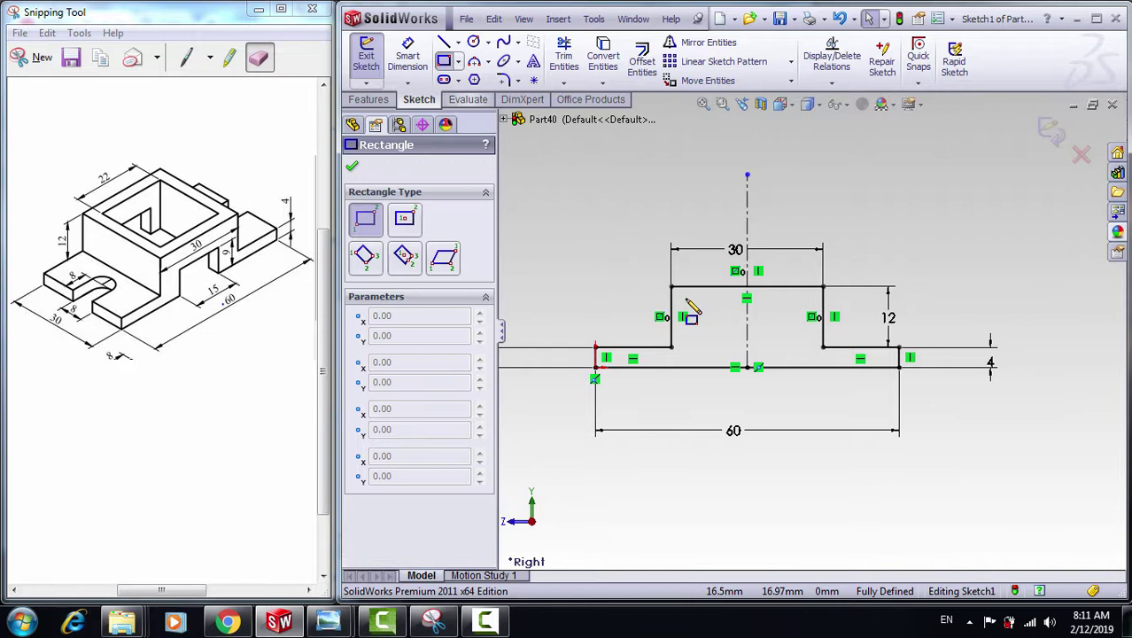
# Draw a rectangle on the base line and dimension it 15 wide by 9 tall
pyautogui.click(702, 366)
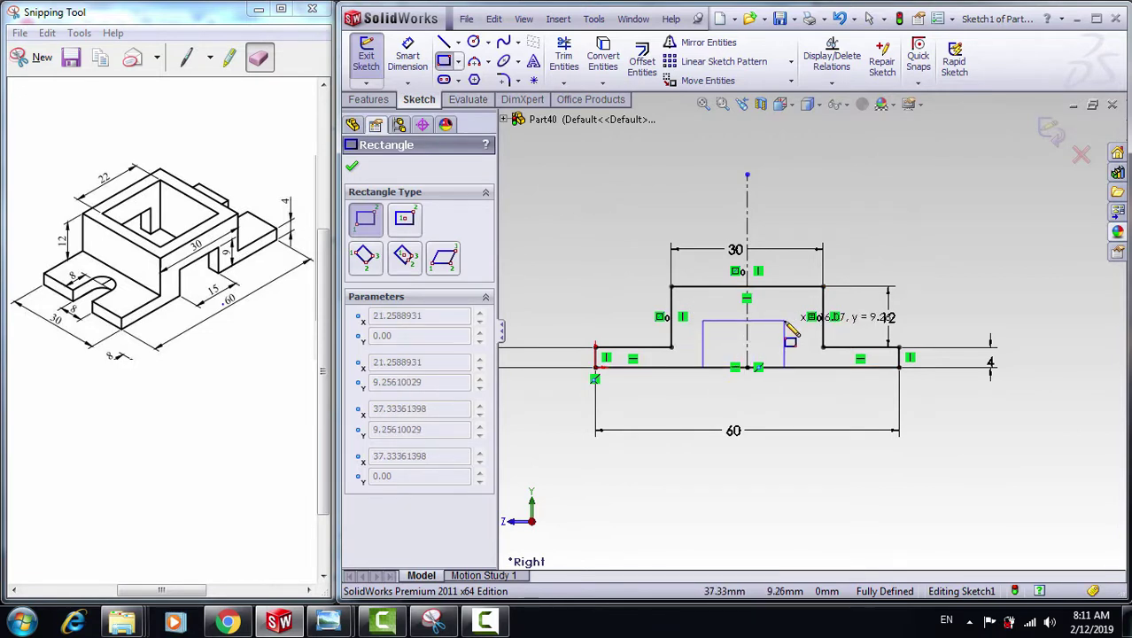
pyautogui.click(784, 319)
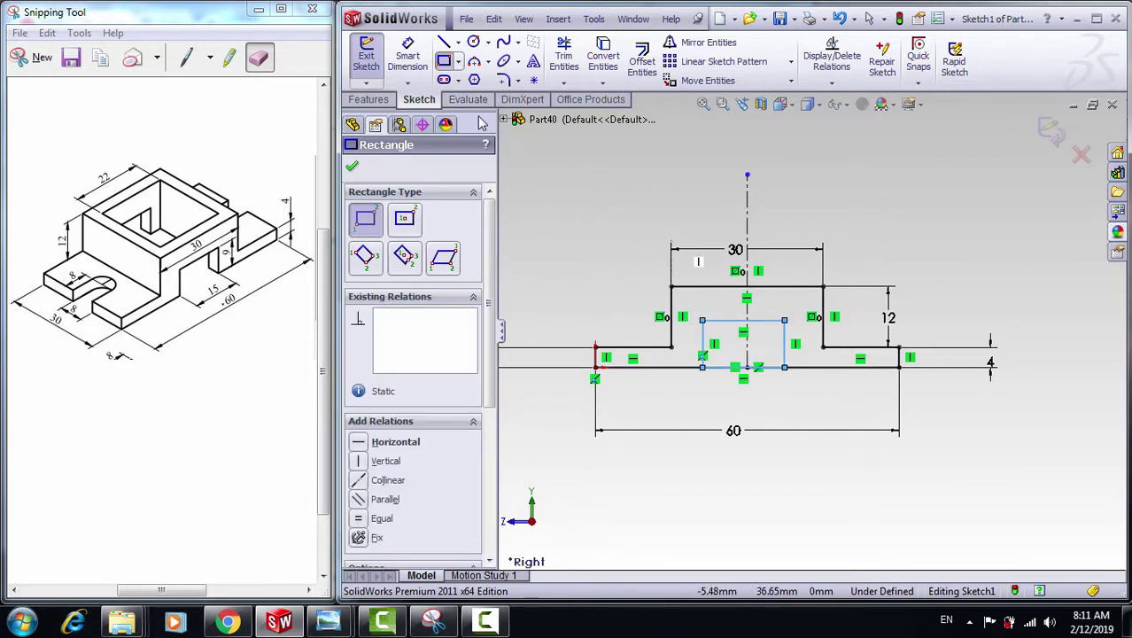
pyautogui.click(422, 58)
pyautogui.click(723, 321)
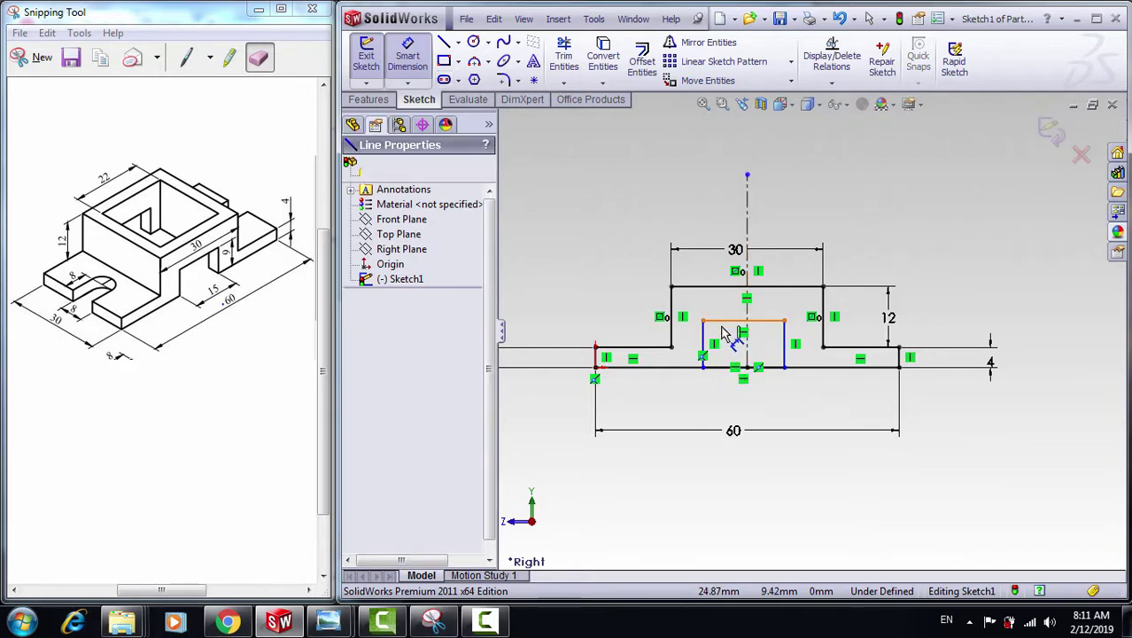
pyautogui.click(713, 409)
pyautogui.write('15')
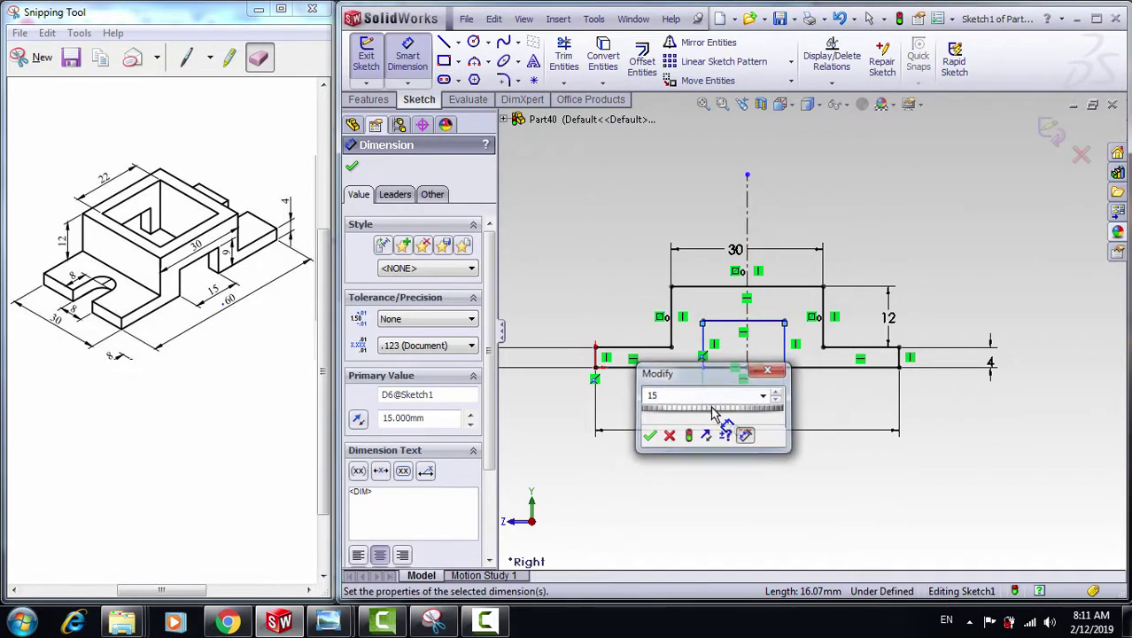
pyautogui.press('Return')
pyautogui.click(704, 339)
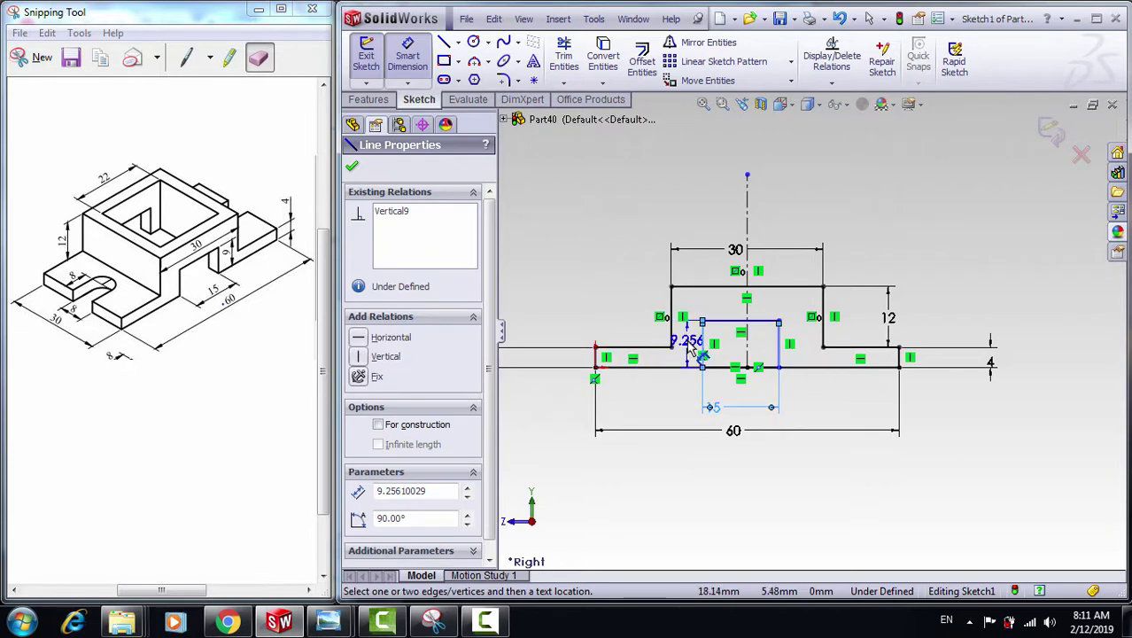
pyautogui.click(691, 347)
pyautogui.write('9')
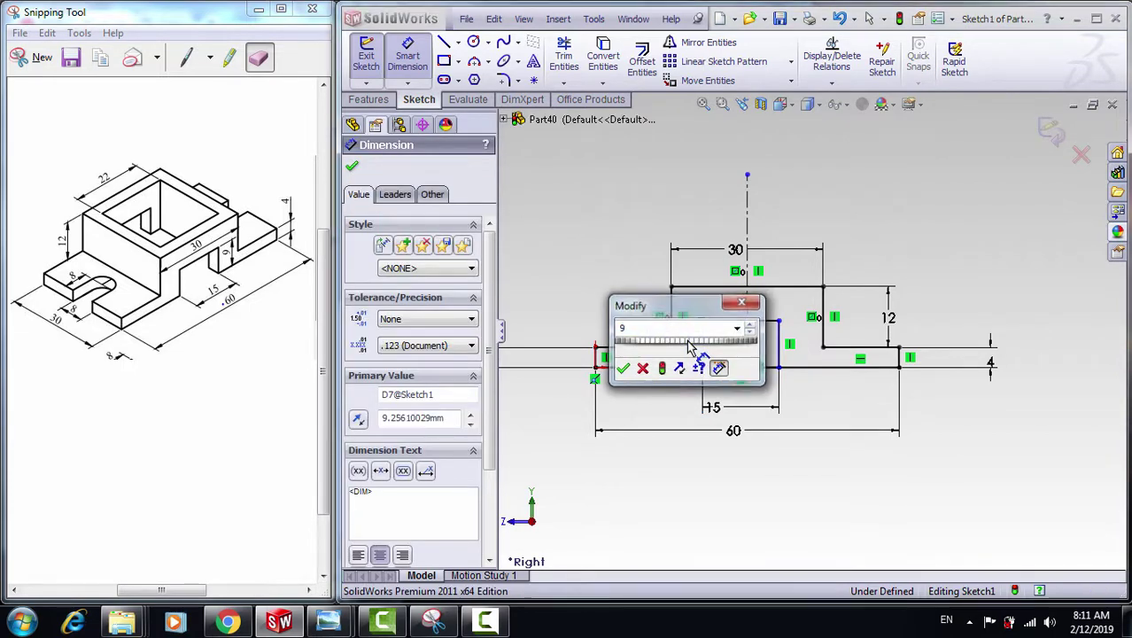
pyautogui.press('Return')
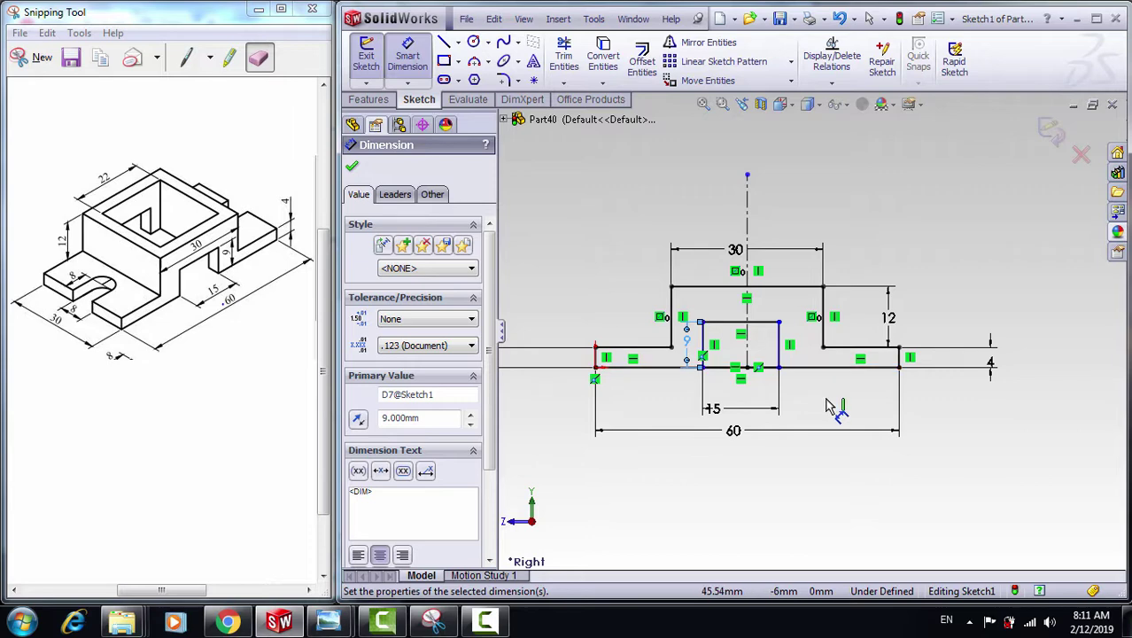
pyautogui.press('Escape')
pyautogui.press('Escape')
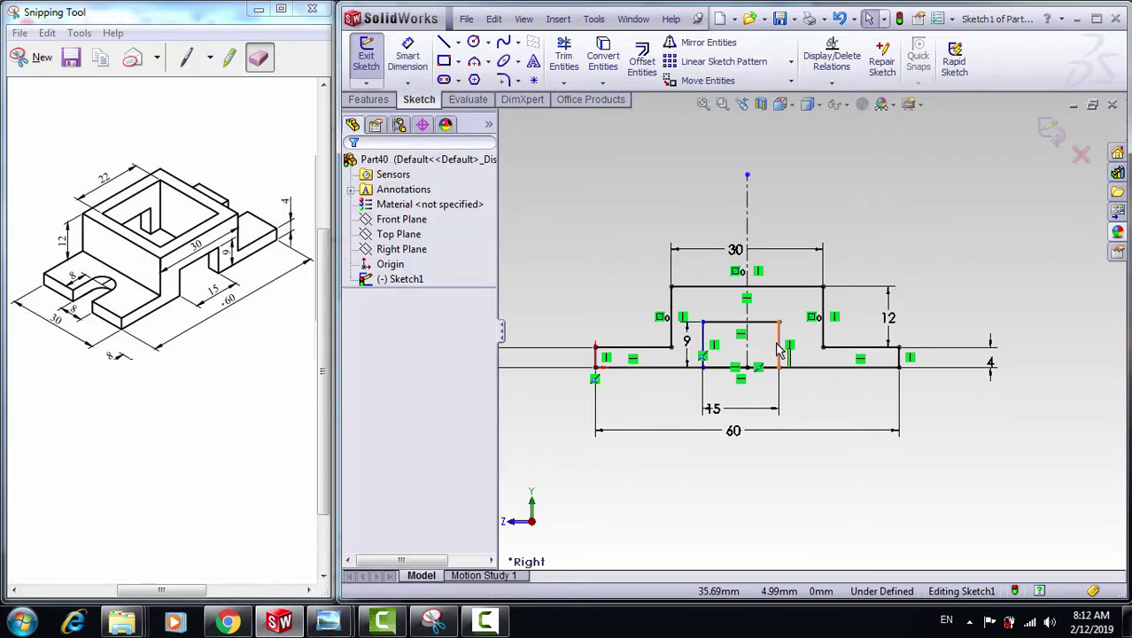
# Make the rectangle's sides symmetric about the vertical centreline
pyautogui.click(779, 348)
pyautogui.keyDown('ctrl'); pyautogui.click(705, 344); pyautogui.keyUp('ctrl')
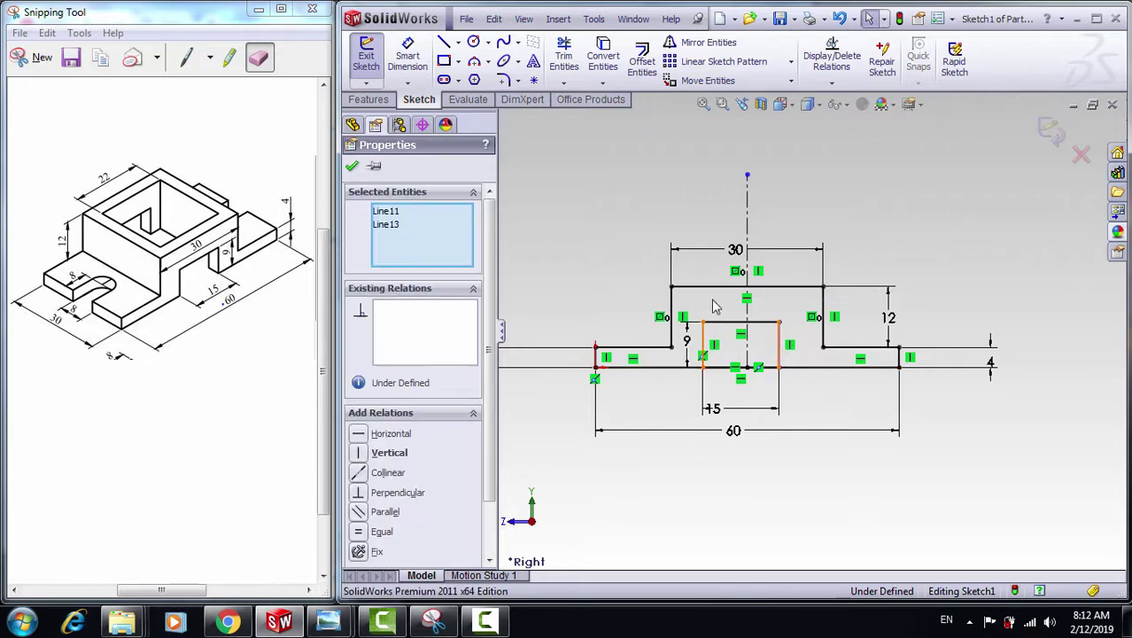
pyautogui.keyDown('ctrl'); pyautogui.click(747, 232); pyautogui.keyUp('ctrl')
pyautogui.click(371, 531)
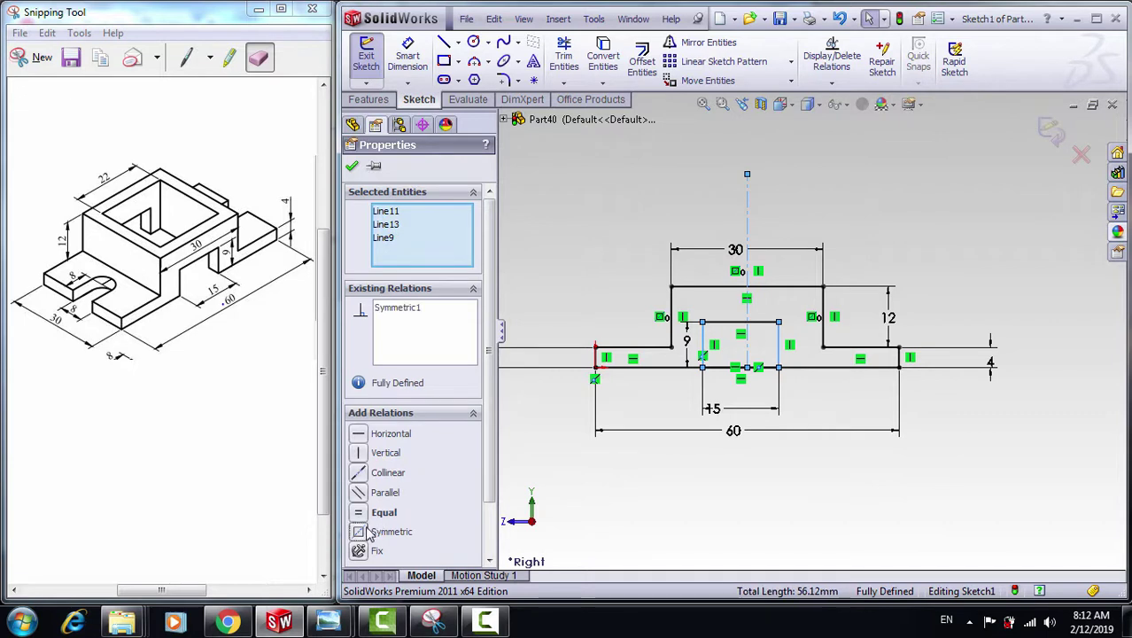
pyautogui.click(619, 501)
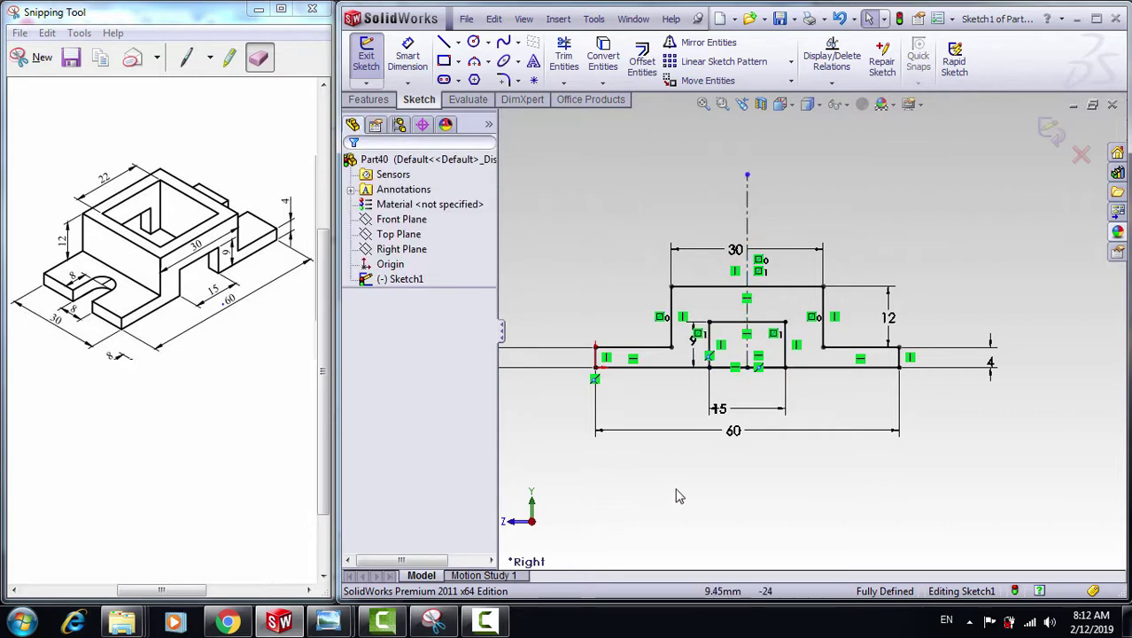
# Trim away the base line segment inside the rectangle to open the notch
pyautogui.click(564, 57)
pyautogui.scroll(-1, 727, 381)
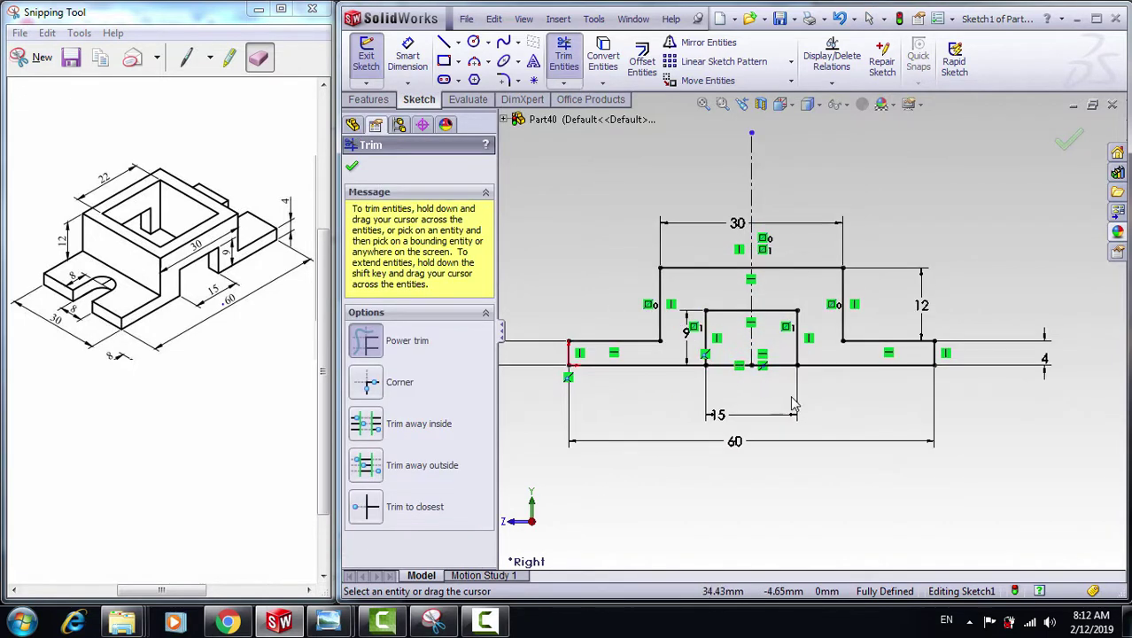
pyautogui.moveTo(781, 365); pyautogui.dragTo(745, 383)
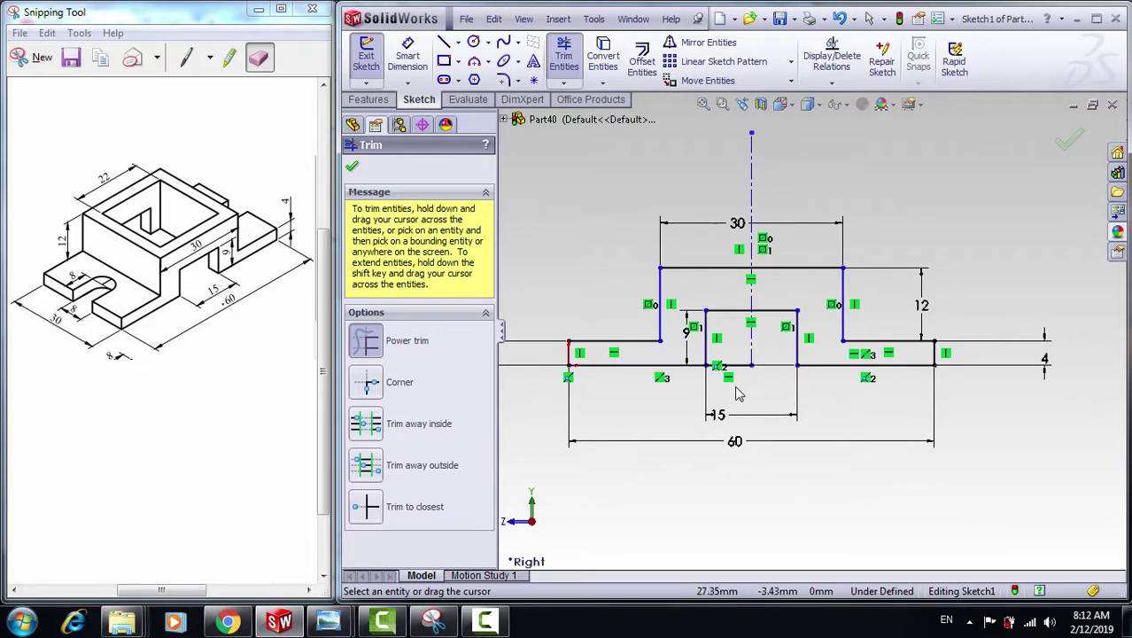
pyautogui.press('Escape')
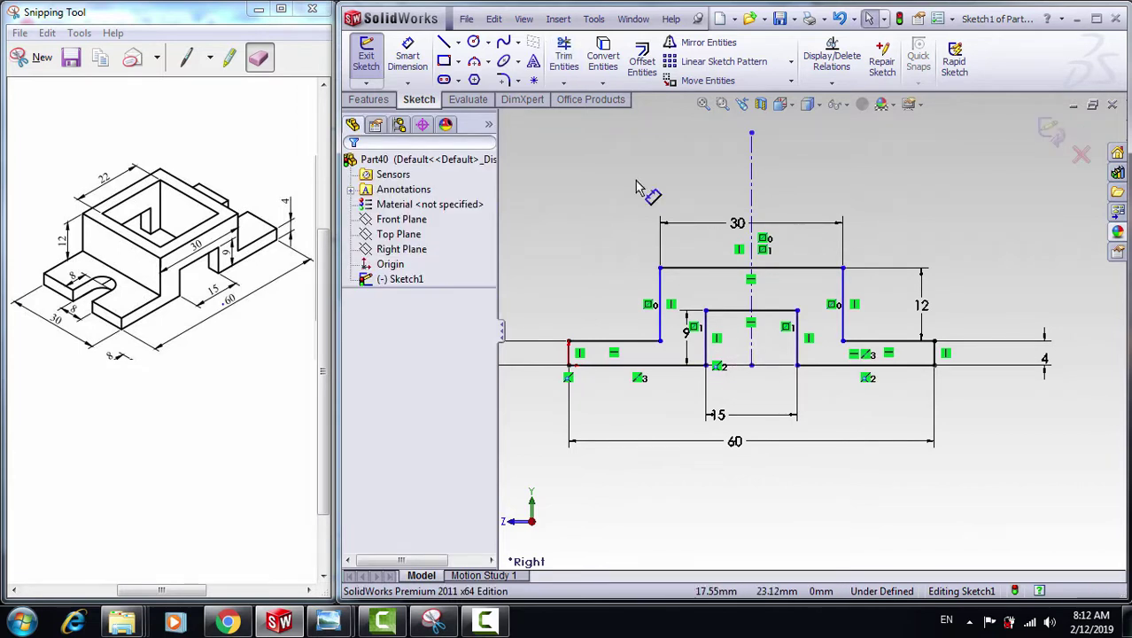
# Dimension the right step's top width as 15
pyautogui.click(420, 69)
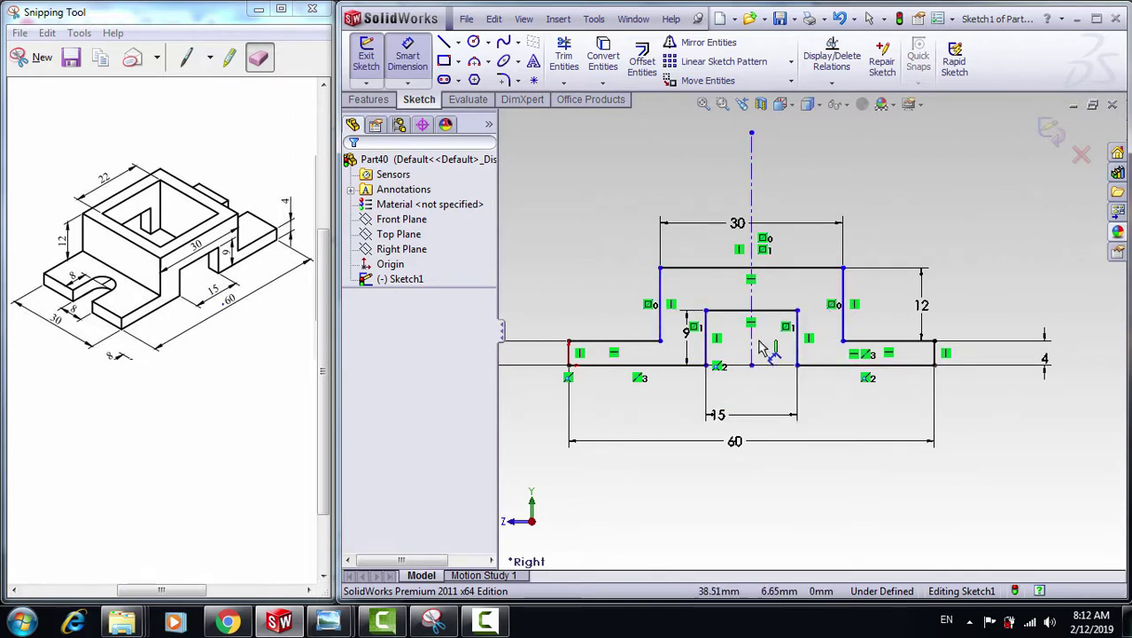
pyautogui.click(842, 342)
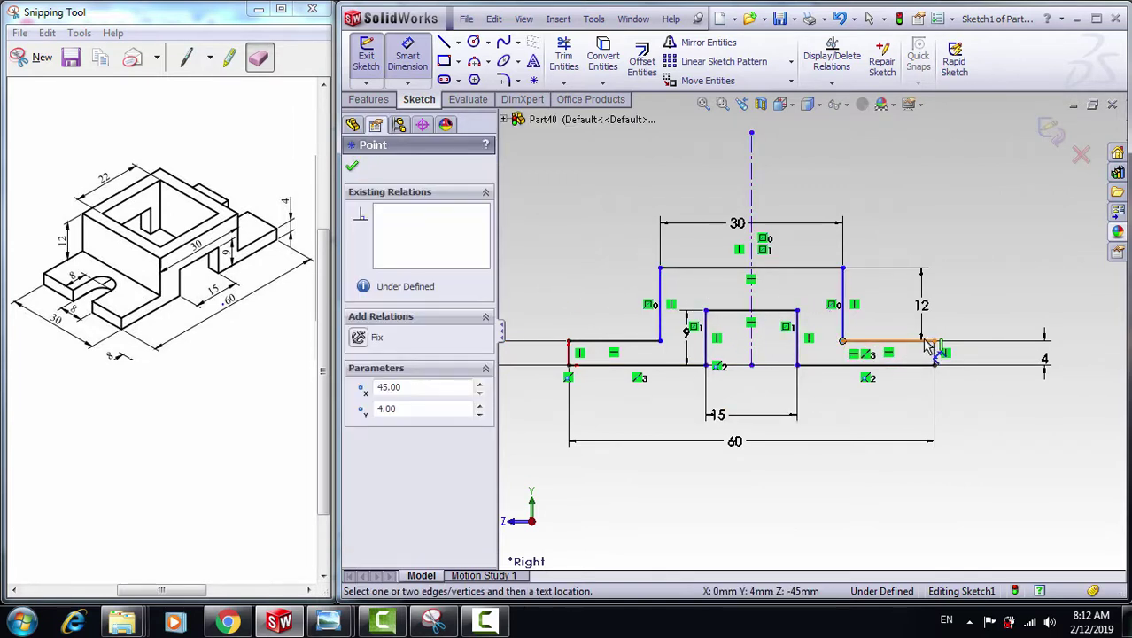
pyautogui.click(936, 343)
pyautogui.click(928, 224)
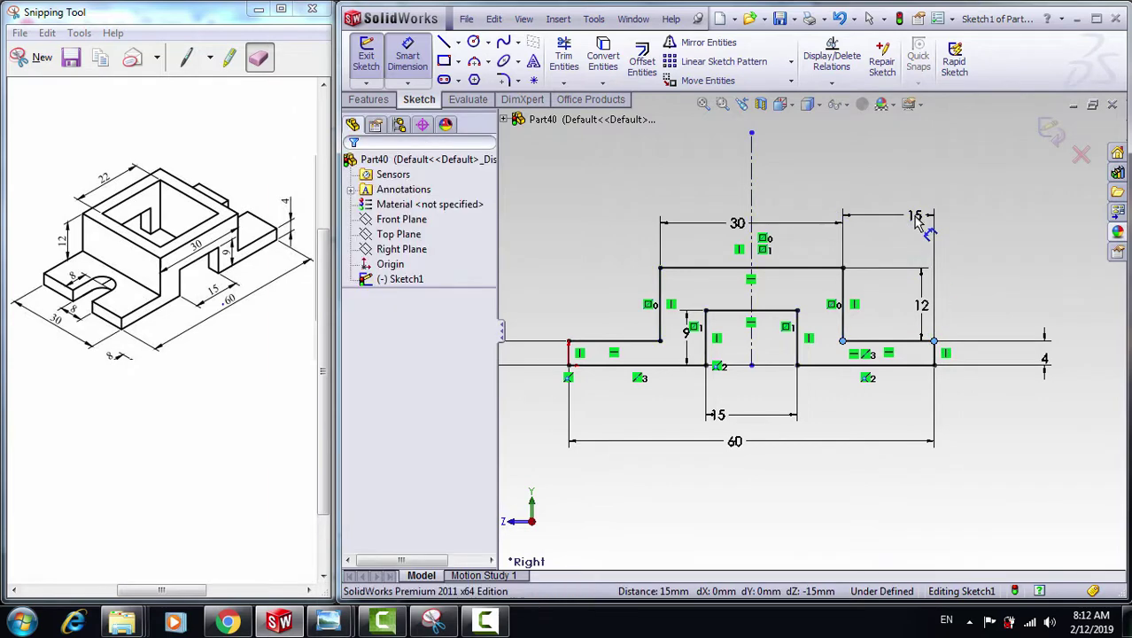
pyautogui.press('Return')
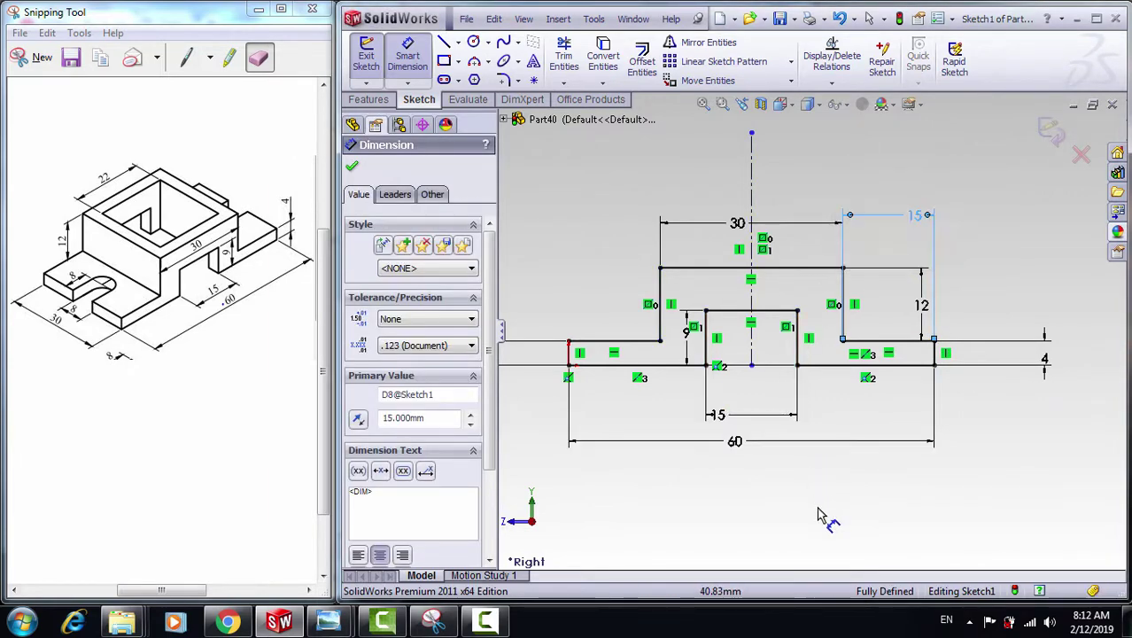
pyautogui.click(820, 519)
pyautogui.press('Escape')
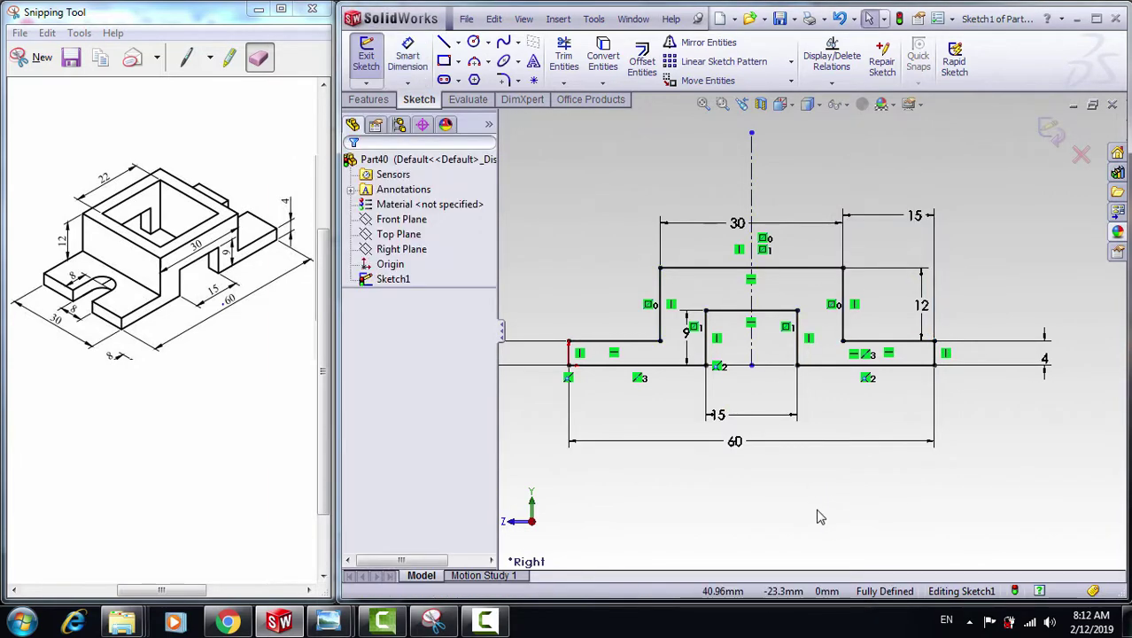
# Extrude the stepped sketch 30 mm in the reversed direction as Boss-Extrude1
pyautogui.press('z')
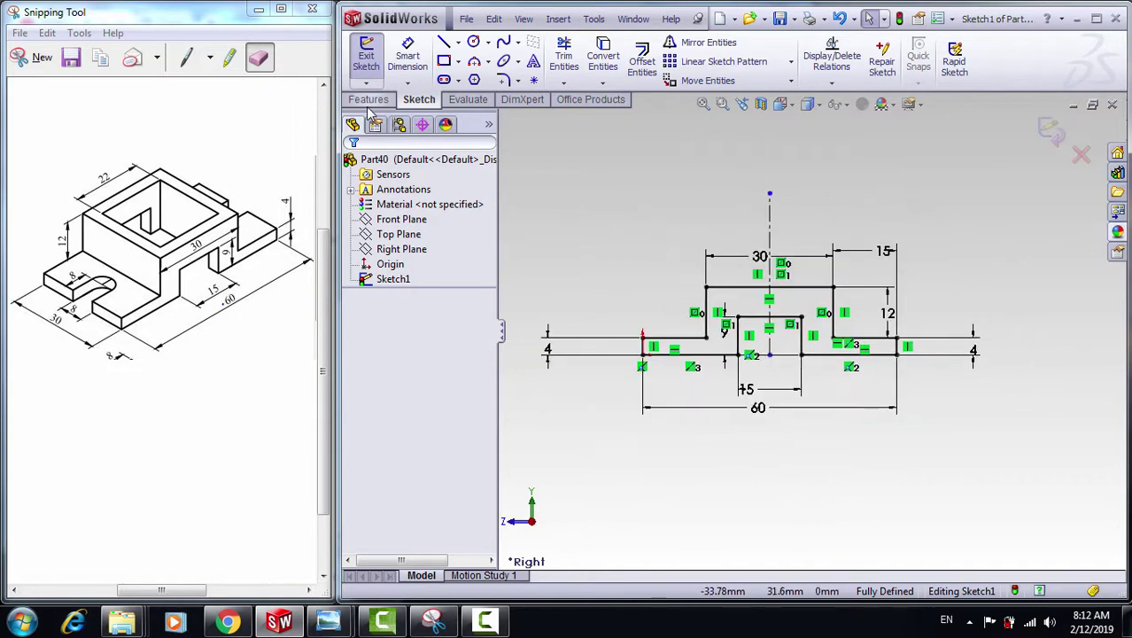
pyautogui.click(367, 99)
pyautogui.click(372, 60)
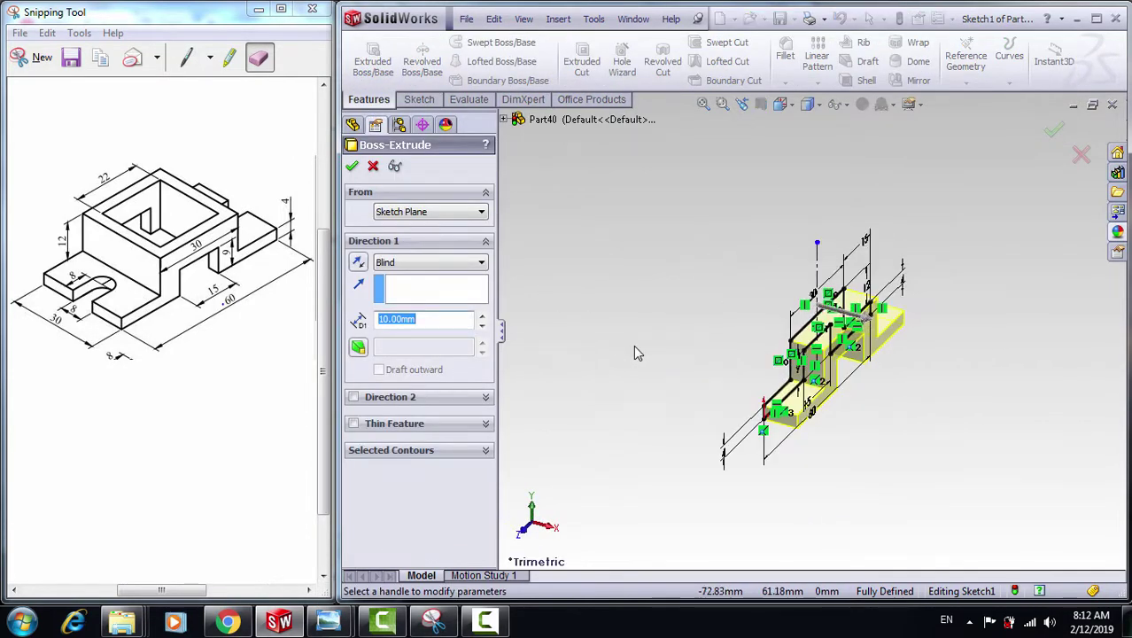
pyautogui.click(363, 264)
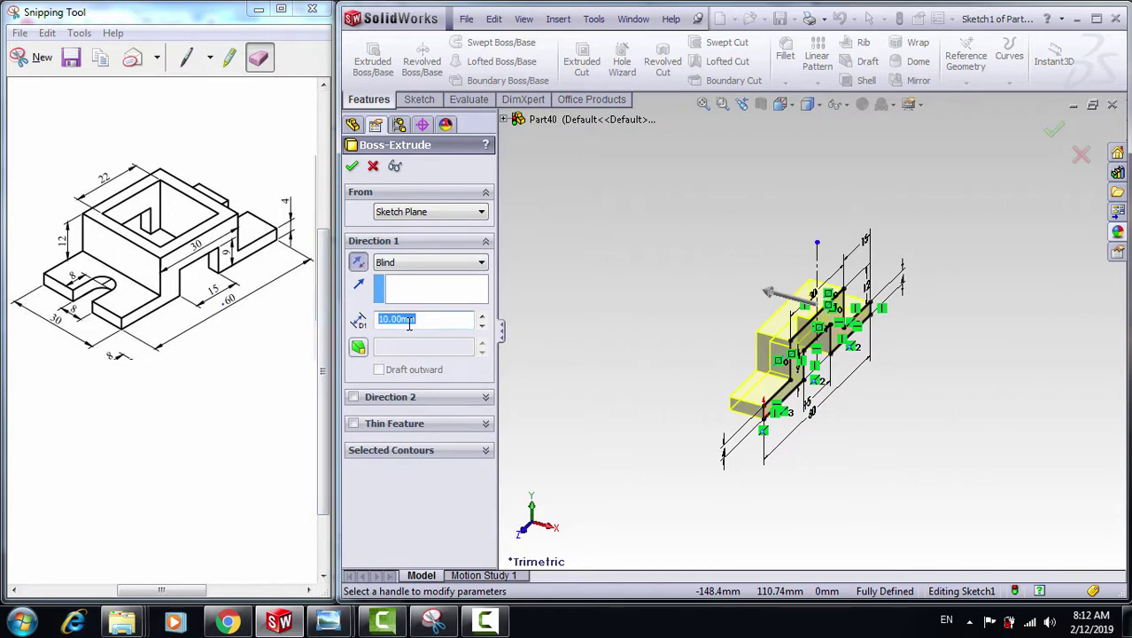
pyautogui.write('30')
pyautogui.press('Return')
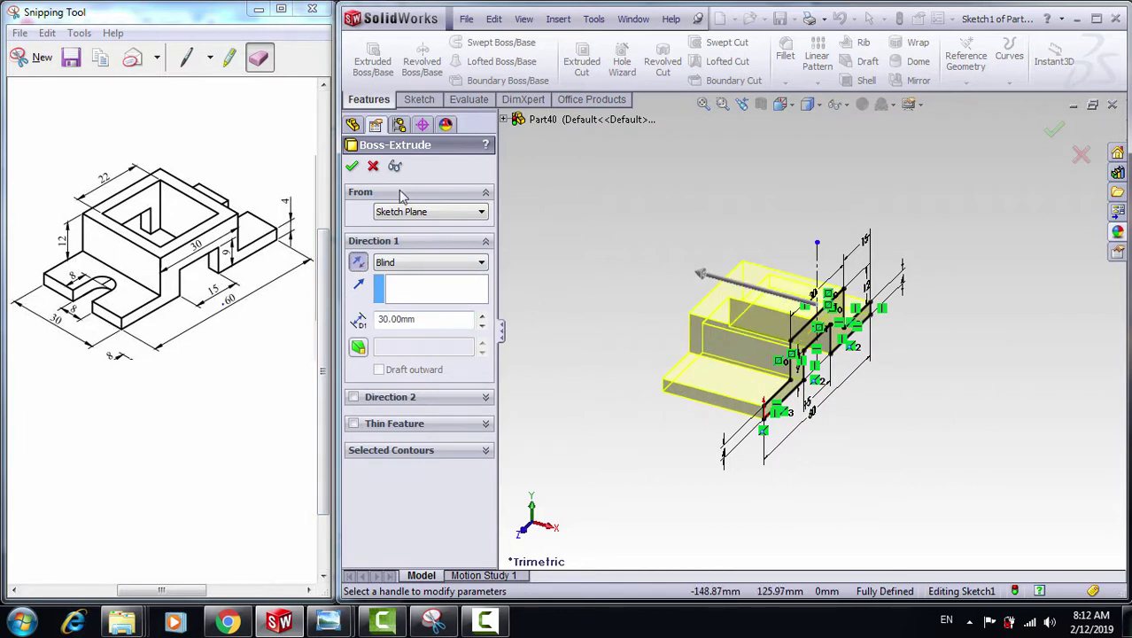
pyautogui.click(351, 166)
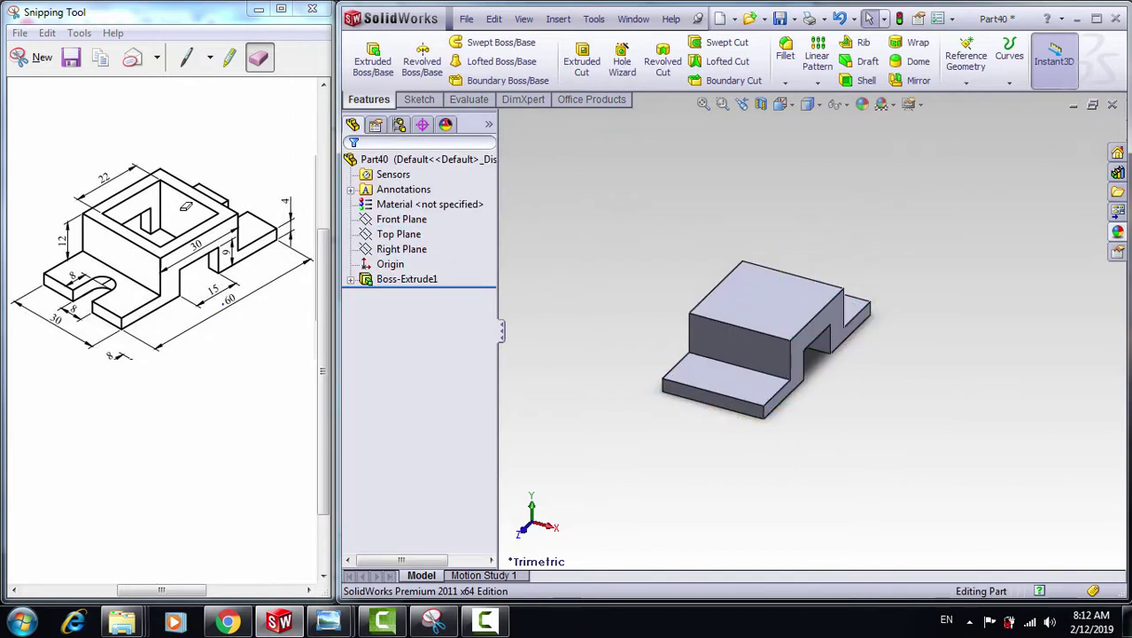
# Start a sketch on the raised block's top face, viewed Normal To
pyautogui.click(740, 296)
pyautogui.click(427, 100)
pyautogui.click(365, 57)
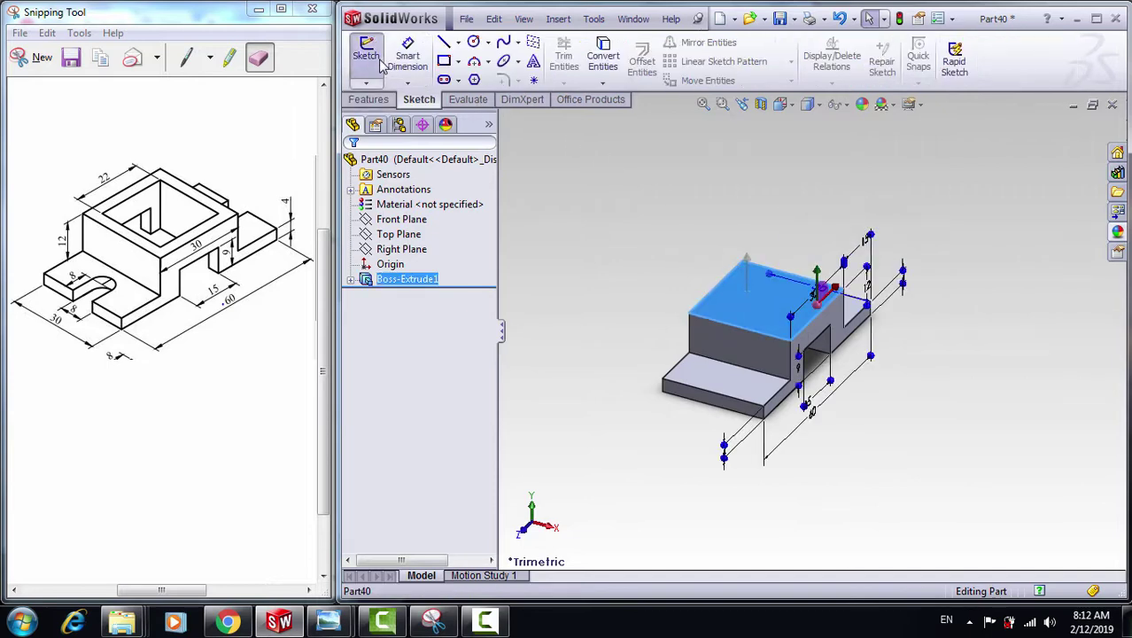
pyautogui.click(780, 104)
pyautogui.click(861, 168)
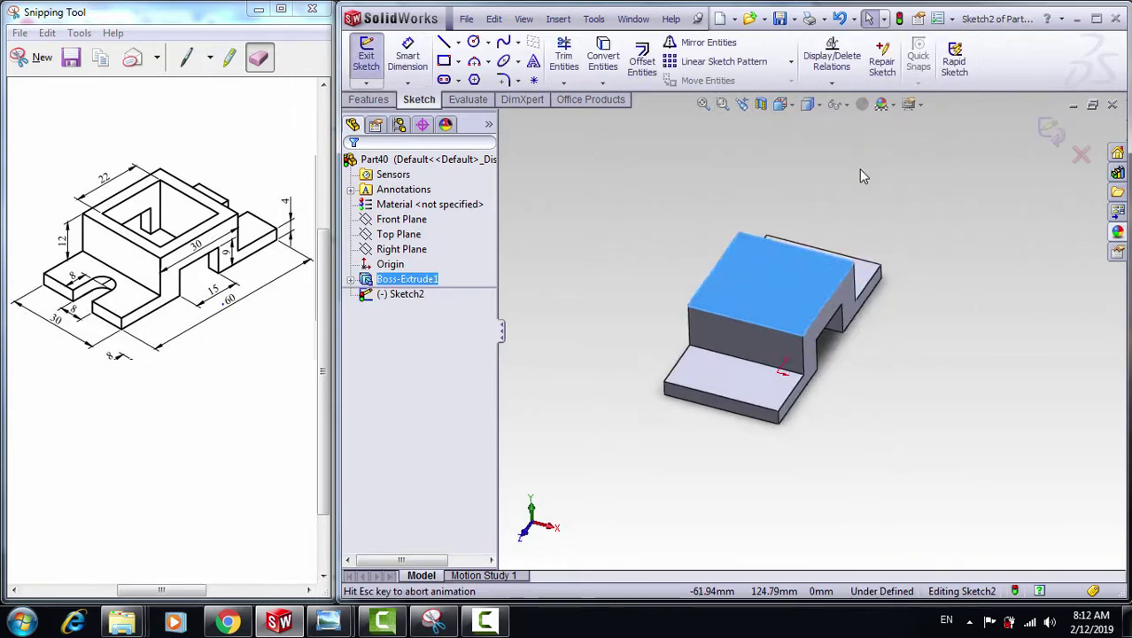
# Draw a center rectangle on the top face
pyautogui.click(459, 63)
pyautogui.click(483, 99)
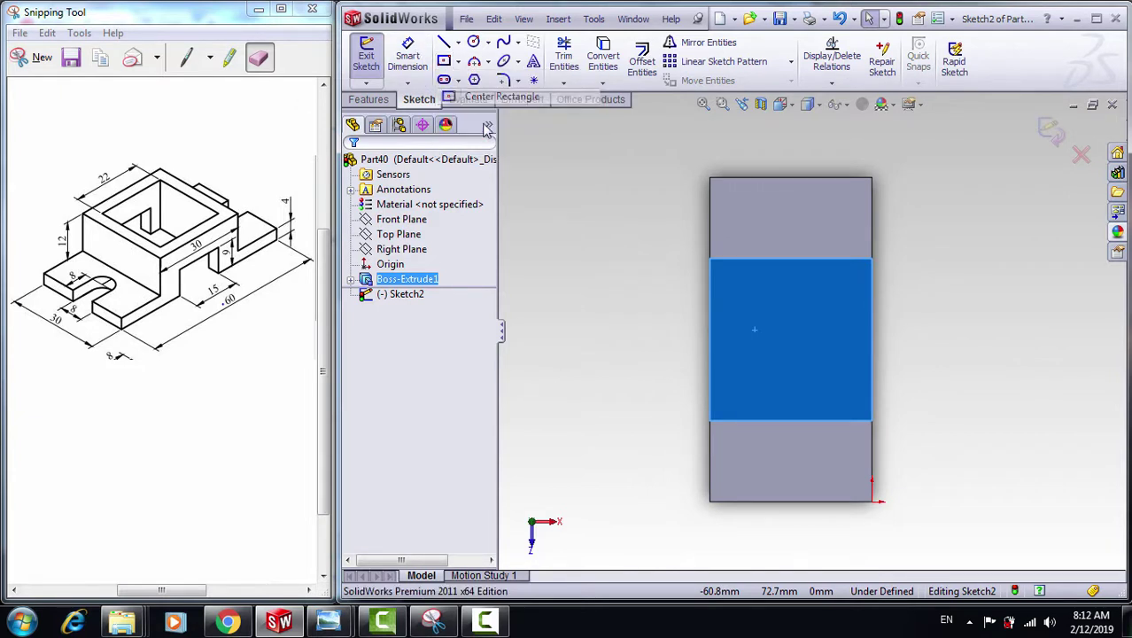
pyautogui.click(793, 338)
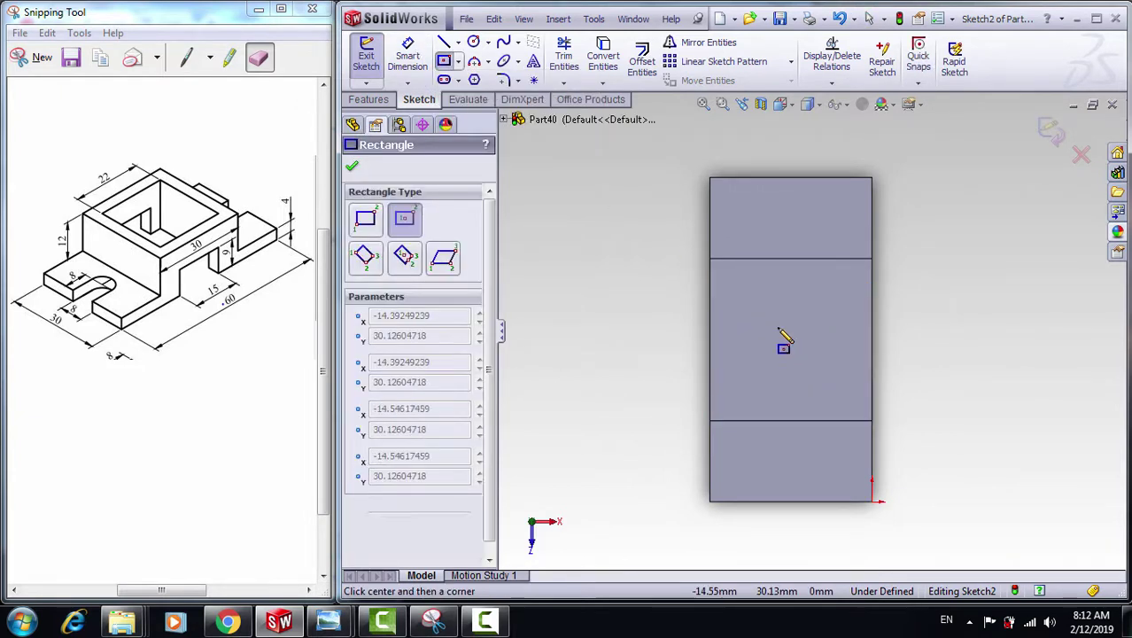
pyautogui.click(739, 280)
pyautogui.click(408, 55)
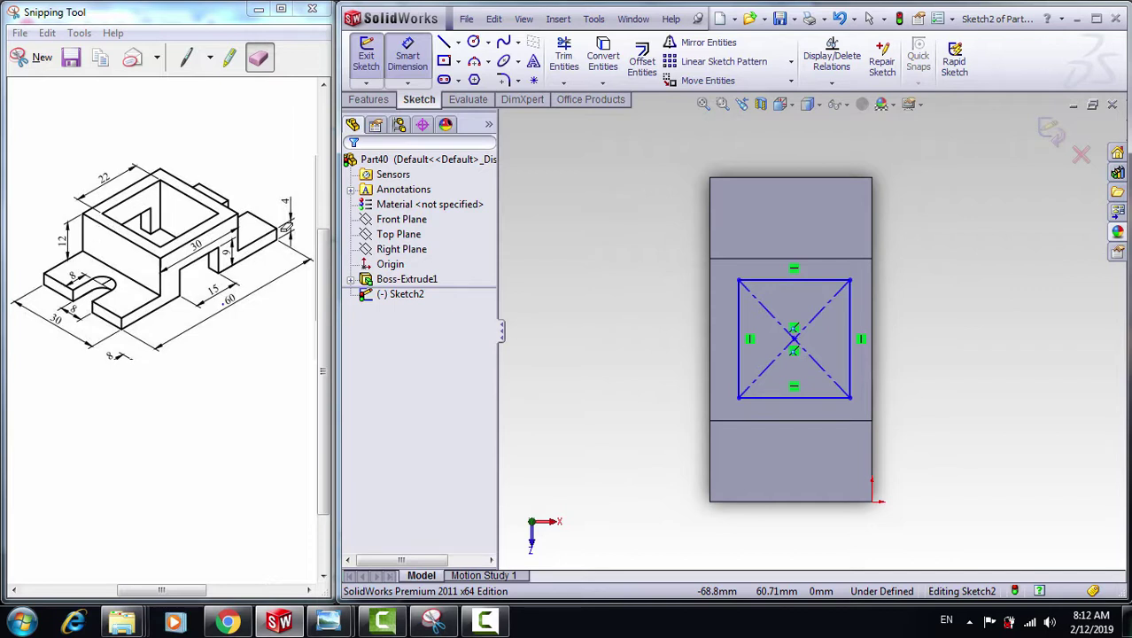
# Offset the square's top and right sides 4 mm from the face edges
pyautogui.click(770, 280)
pyautogui.click(771, 258)
pyautogui.click(913, 265)
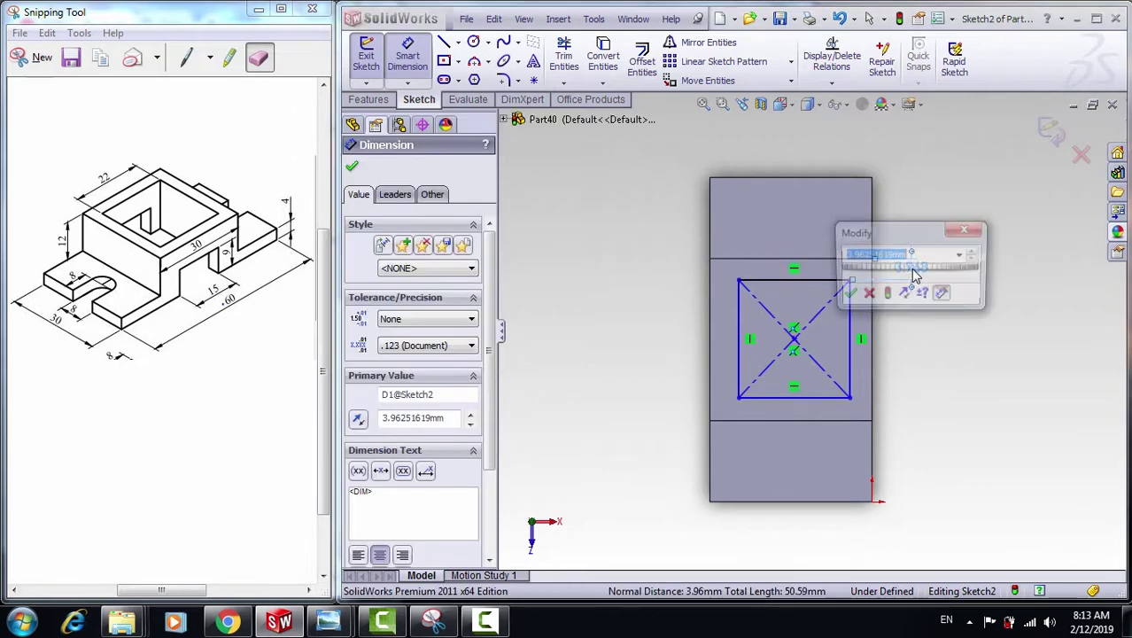
pyautogui.write('4')
pyautogui.press('Return')
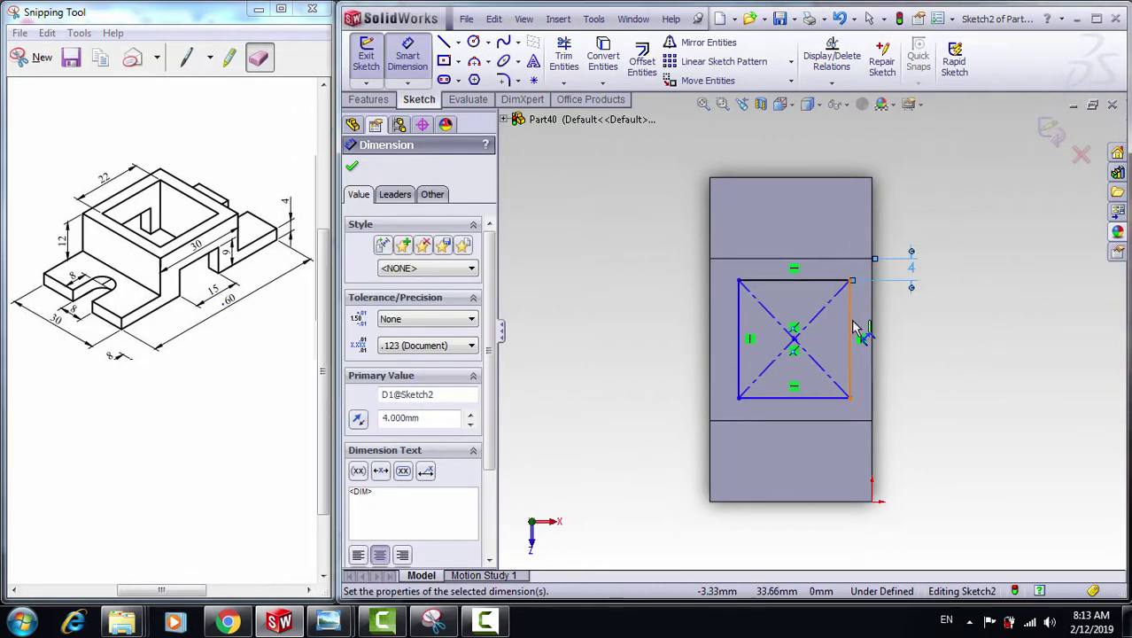
pyautogui.click(851, 323)
pyautogui.click(872, 329)
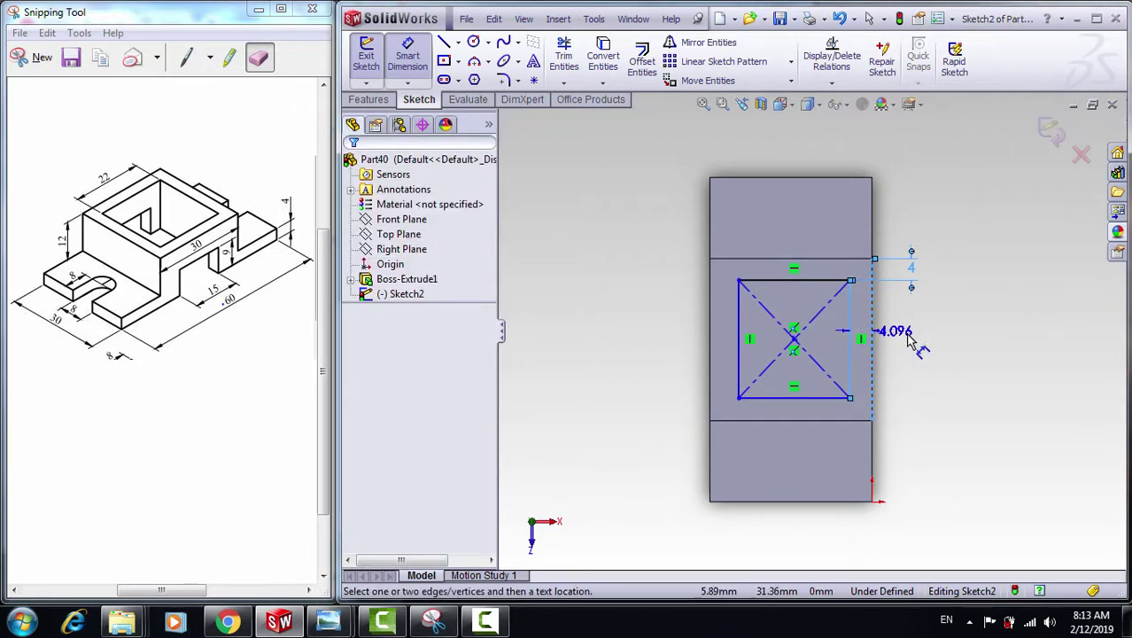
pyautogui.click(905, 335)
pyautogui.write('4')
pyautogui.press('Return')
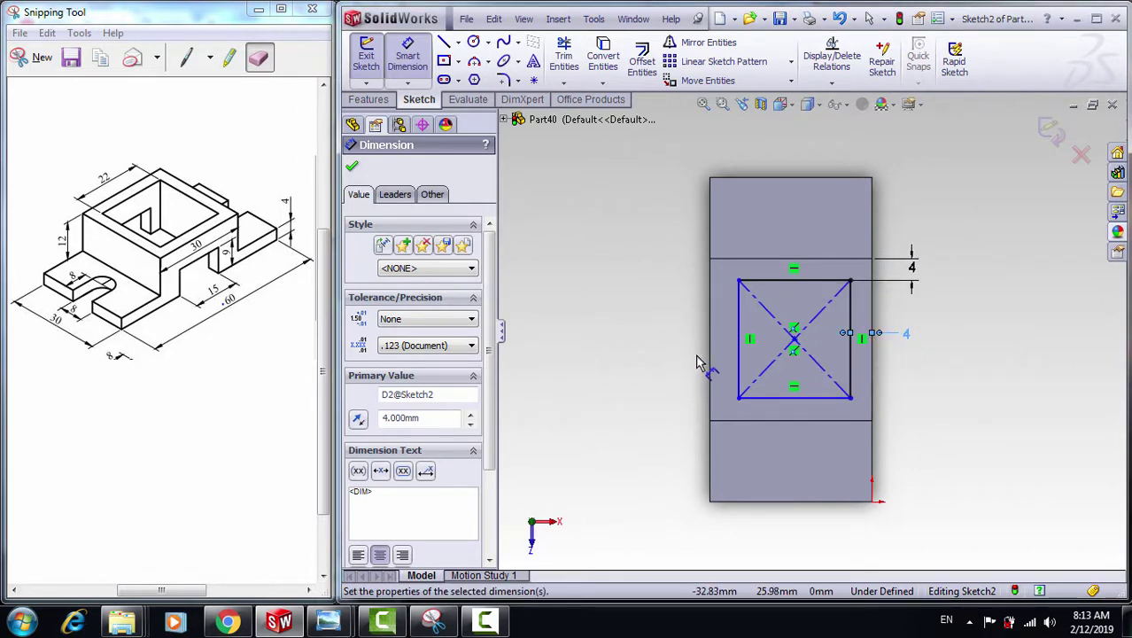
# Offset the square's left and bottom sides 4 mm from the face edges
pyautogui.click(735, 334)
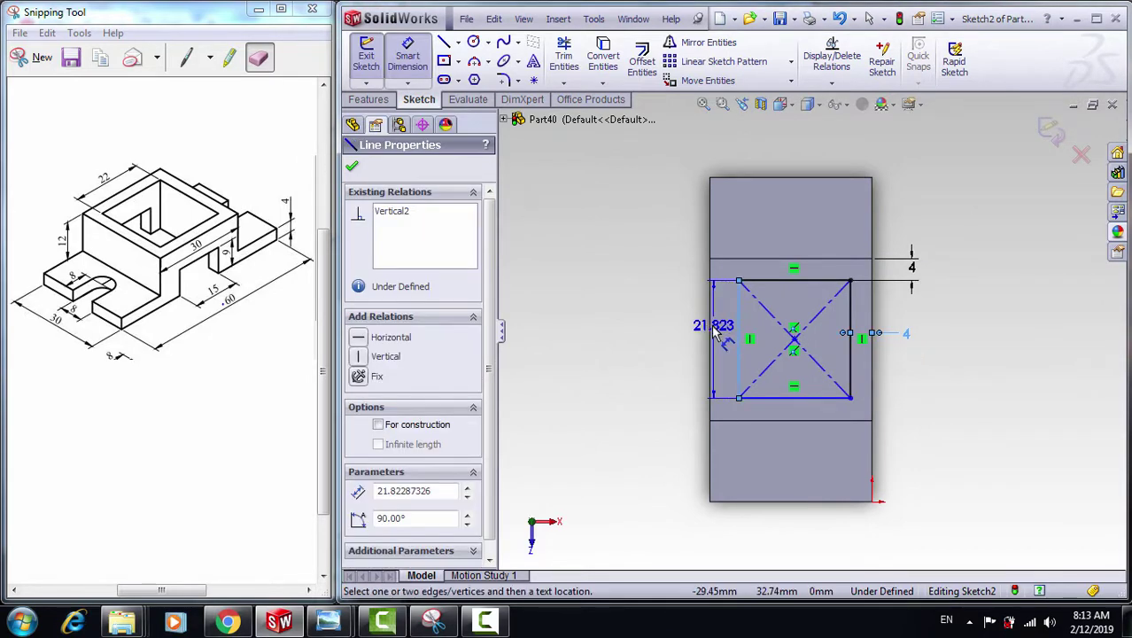
pyautogui.click(709, 326)
pyautogui.click(678, 326)
pyautogui.write('4')
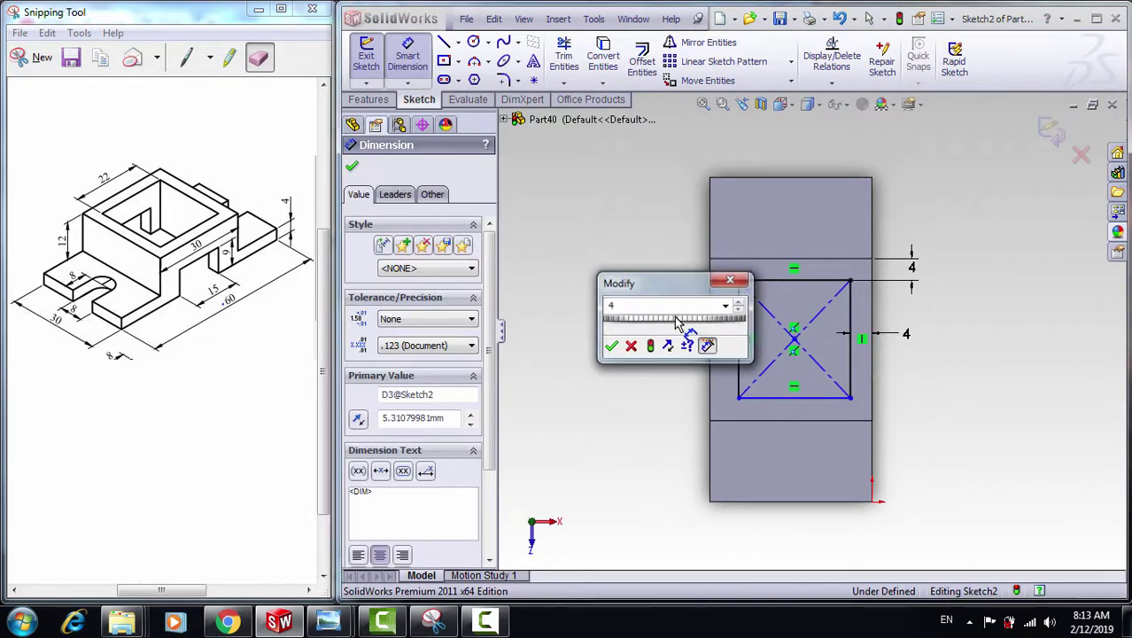
pyautogui.press('Return')
pyautogui.click(767, 403)
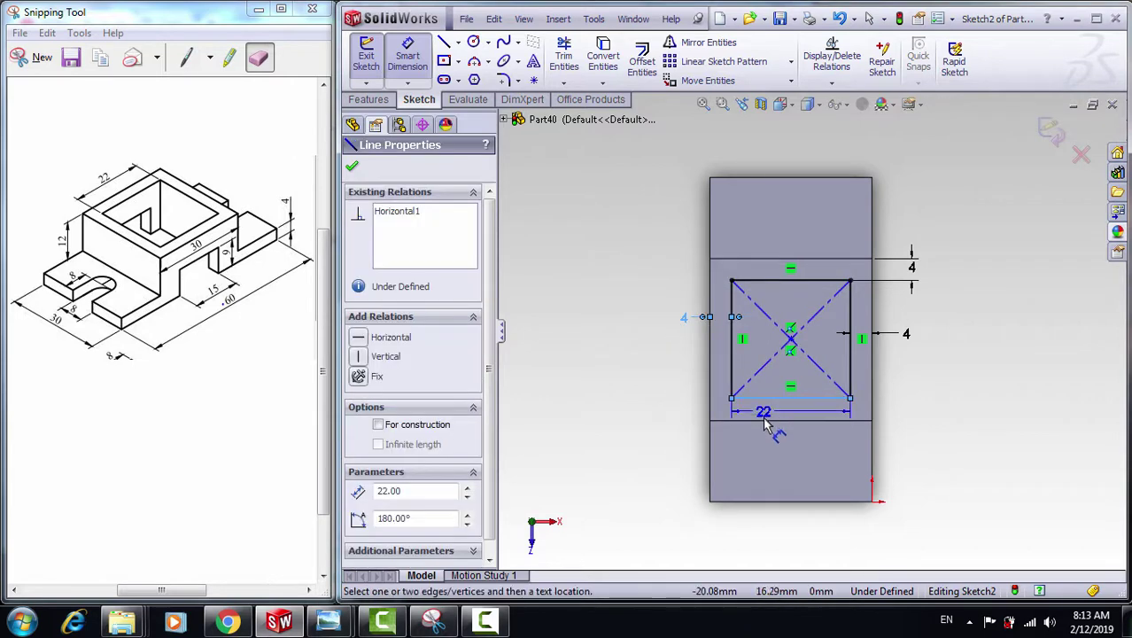
pyautogui.click(765, 419)
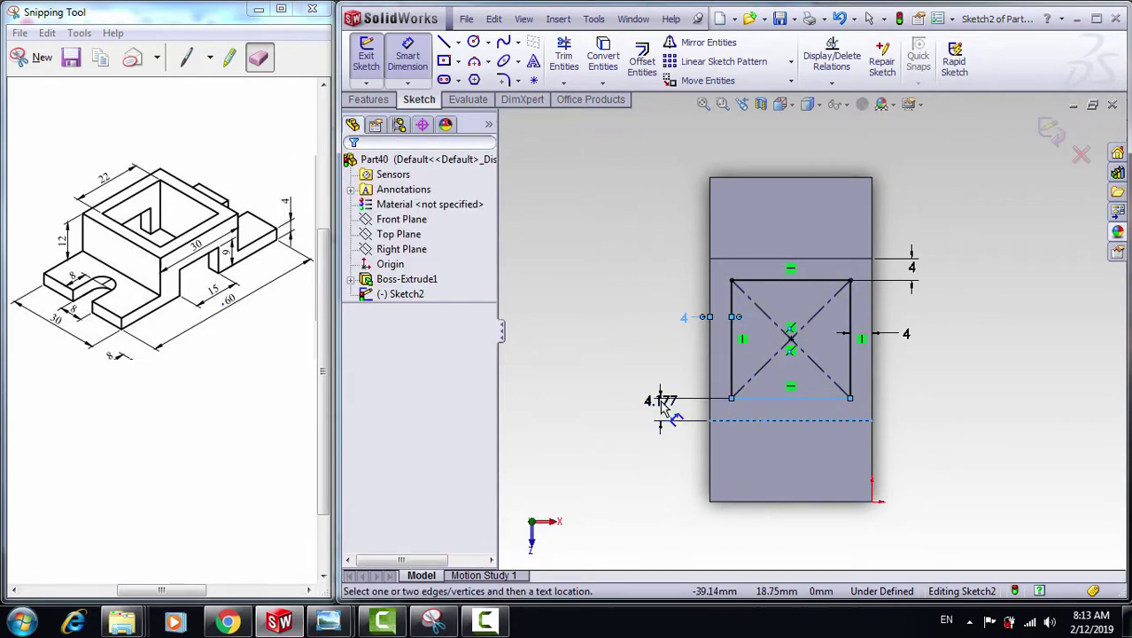
pyautogui.click(662, 398)
pyautogui.write('4')
pyautogui.press('Return')
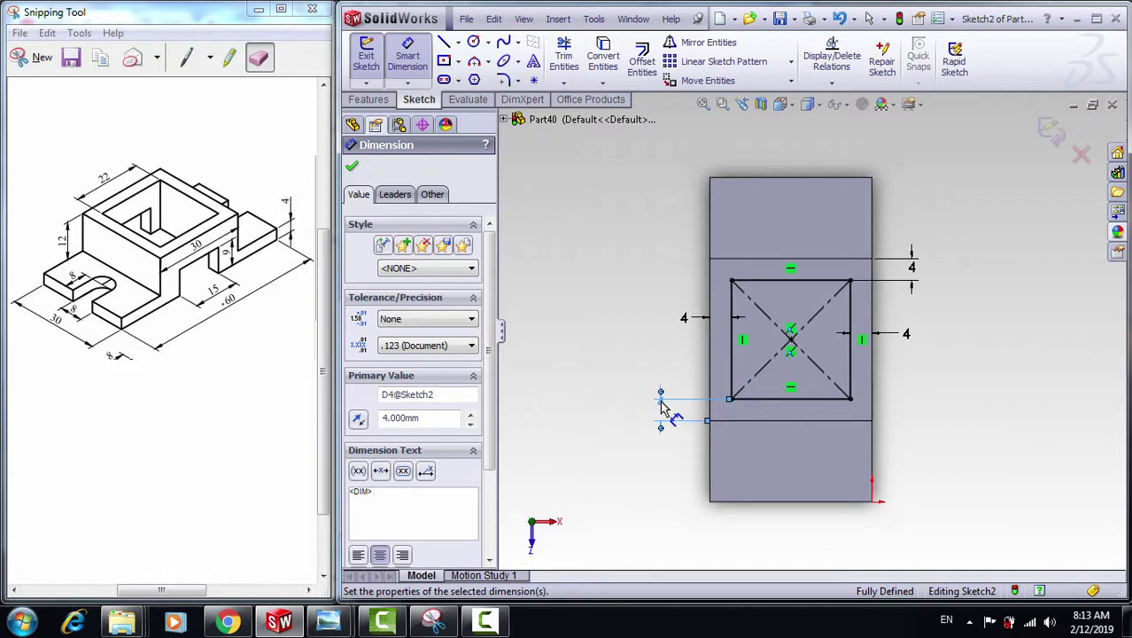
pyautogui.press('Escape')
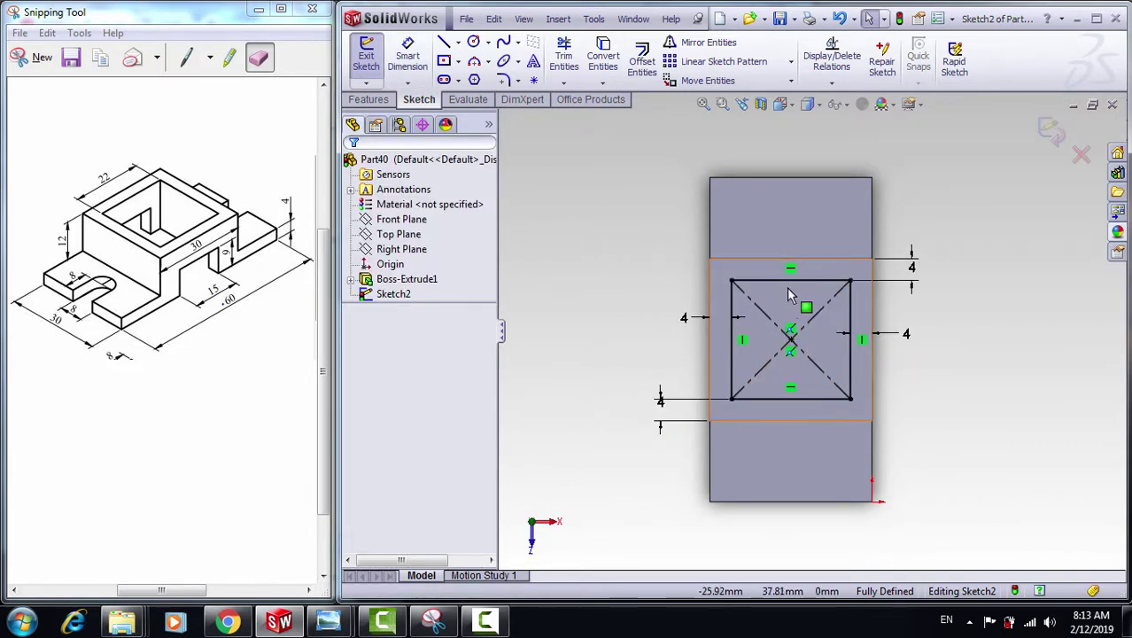
# Cut the inset square Through All from the sketch plane as Cut-Extrude1
pyautogui.click(363, 99)
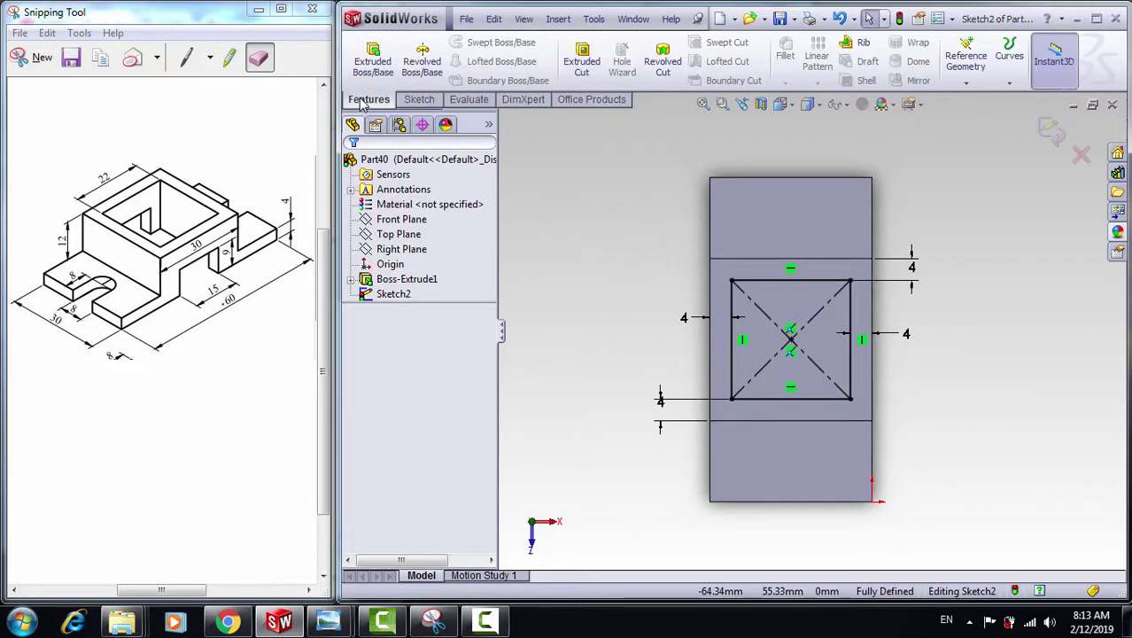
pyautogui.click(581, 60)
pyautogui.moveTo(646, 319)
pyautogui.mouseDown(button='middle')
pyautogui.moveTo(623, 232)
pyautogui.moveTo(571, 222)
pyautogui.mouseUp(button='middle')
pyautogui.click(396, 219)
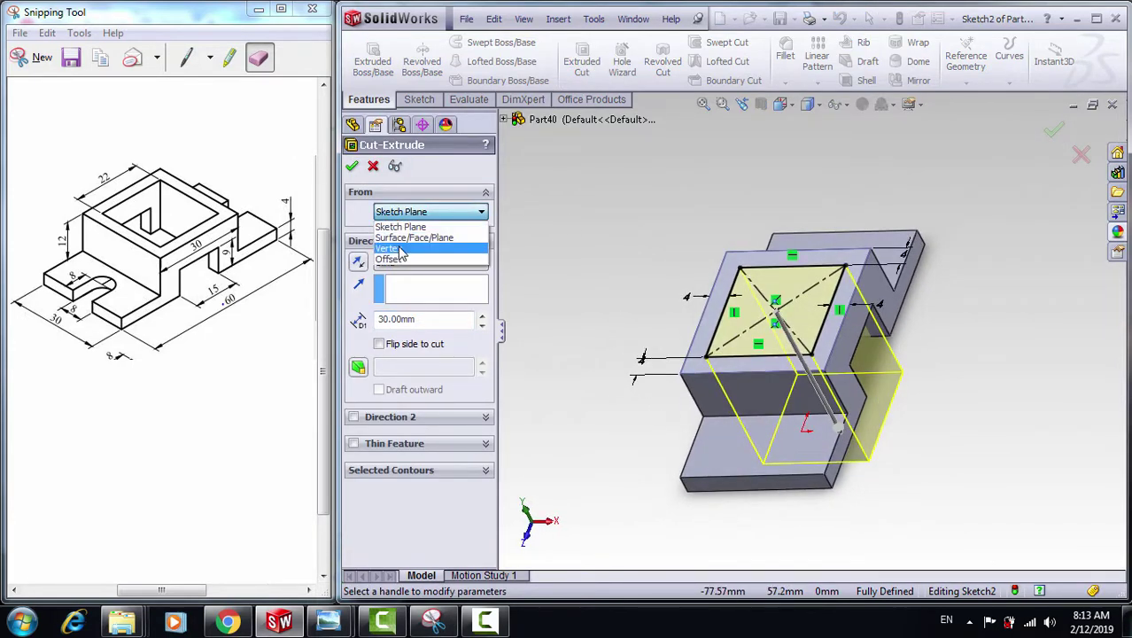
pyautogui.click(401, 221)
pyautogui.click(430, 263)
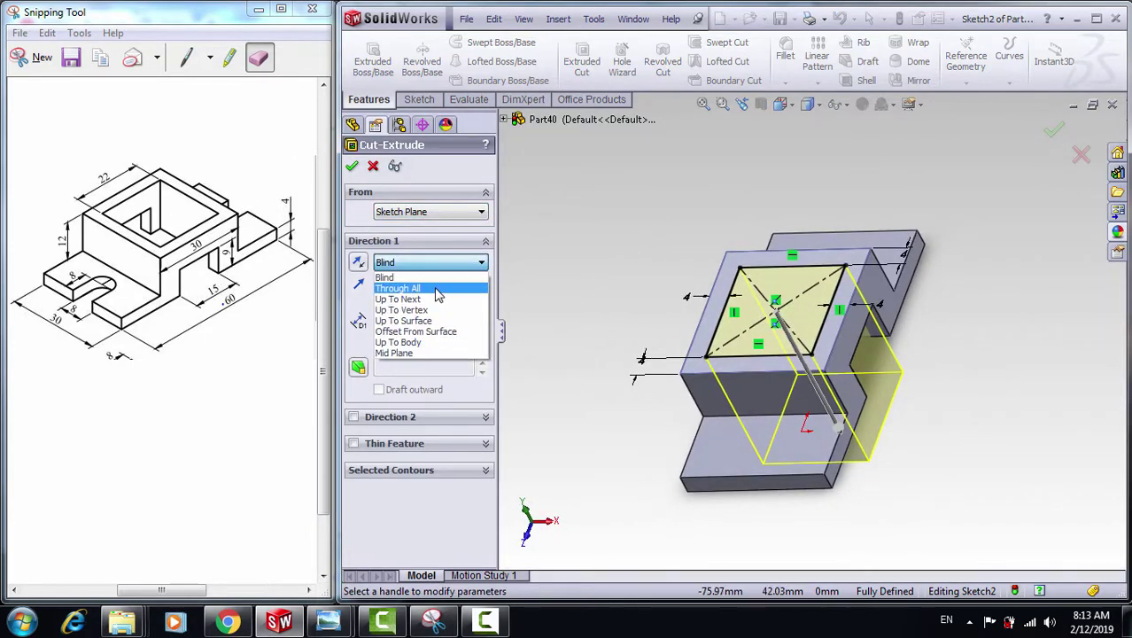
pyautogui.click(412, 283)
pyautogui.click(352, 166)
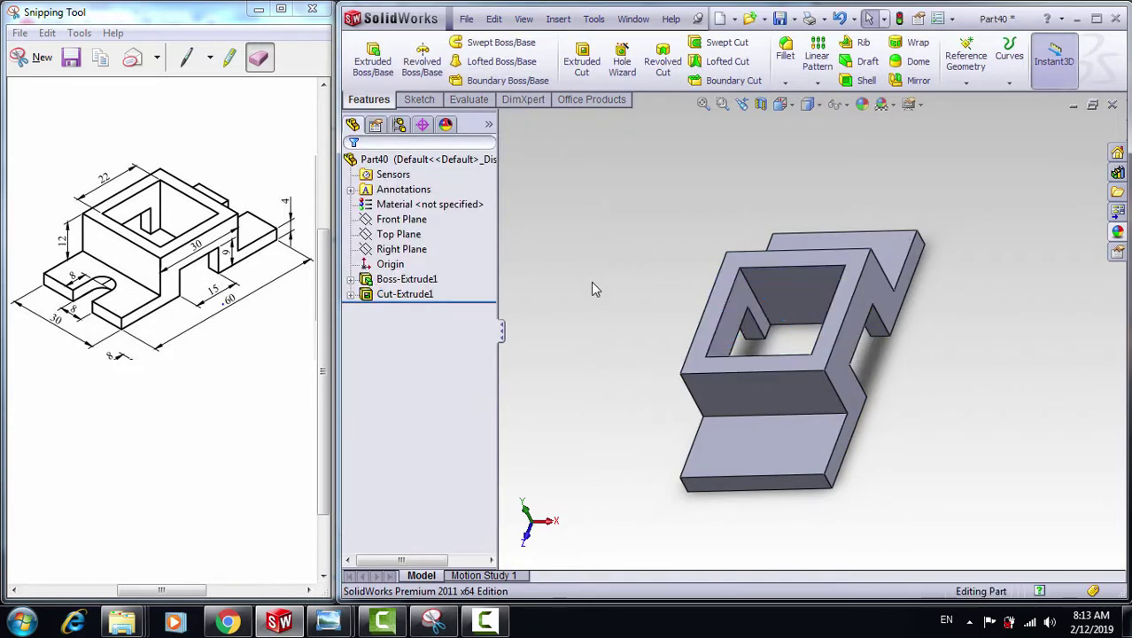
pyautogui.moveTo(591, 281)
pyautogui.mouseDown(button='middle')
pyautogui.moveTo(605, 257)
pyautogui.moveTo(602, 297)
pyautogui.mouseUp(button='middle')
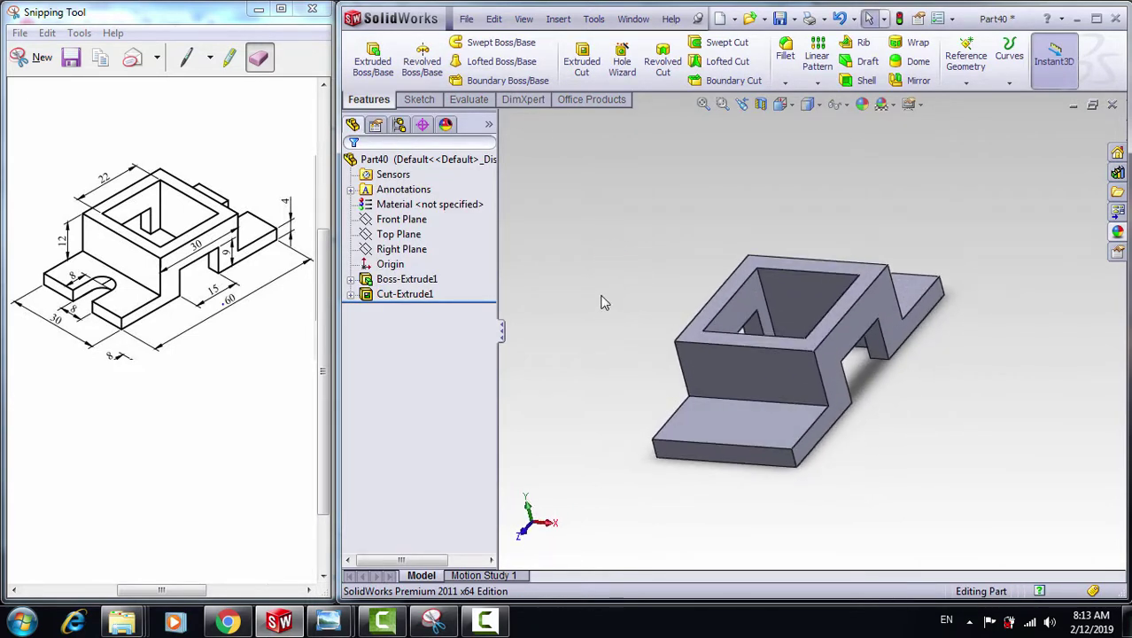
# Start a new sketch on the lower step's face and view it Normal To
pyautogui.click(750, 440)
pyautogui.click(419, 99)
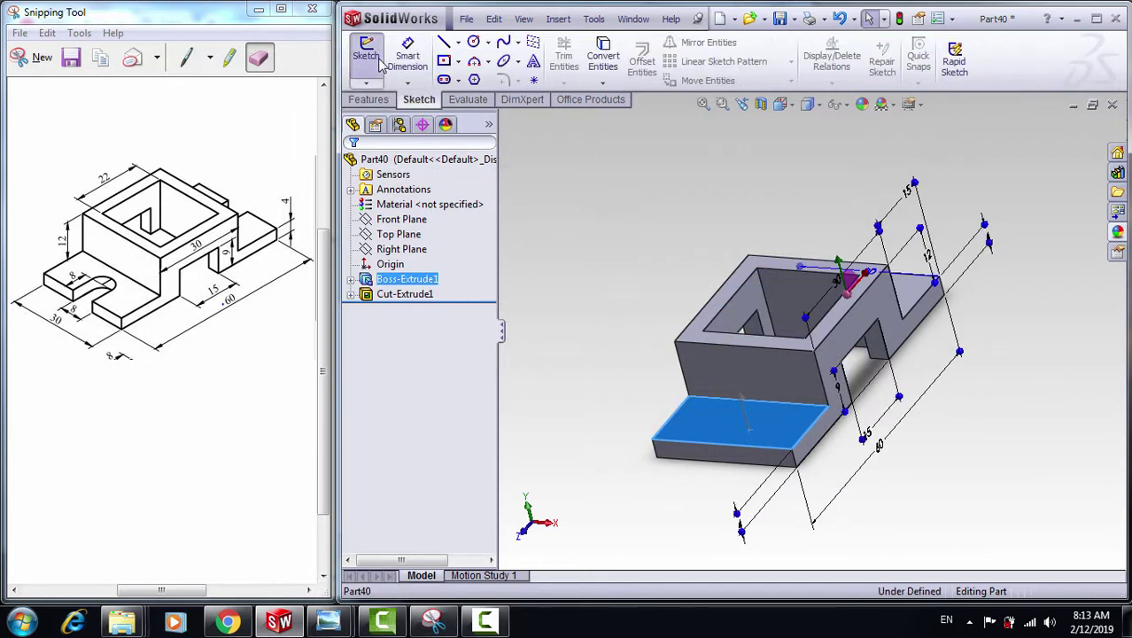
pyautogui.click(376, 60)
pyautogui.click(783, 104)
pyautogui.click(863, 167)
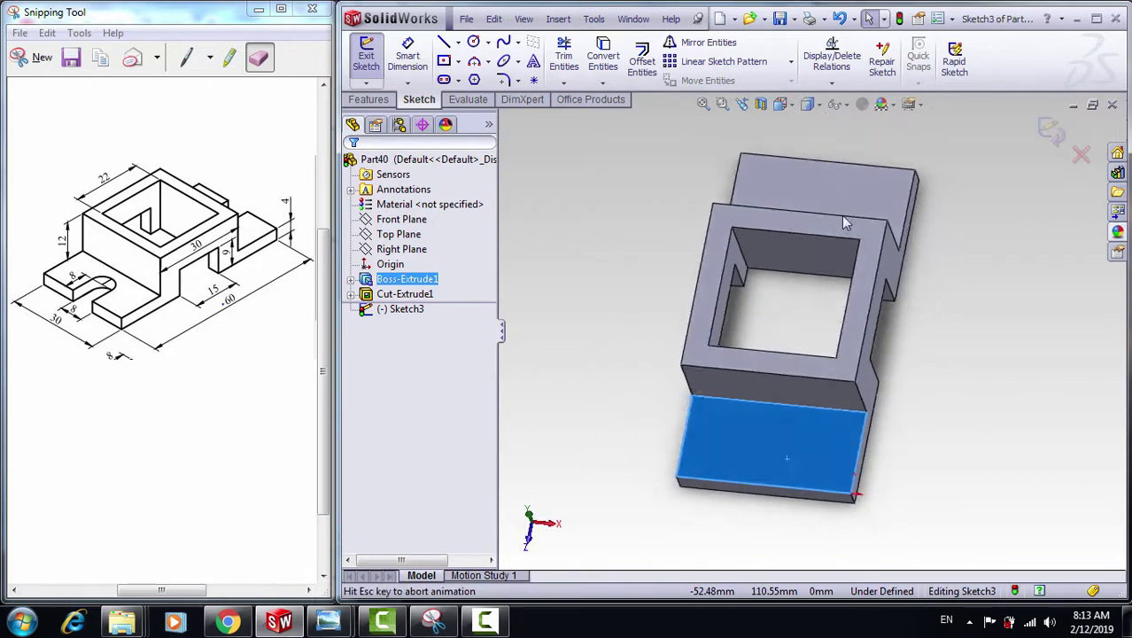
# Draw a horizontal centerline between the left and right edge midpoints
pyautogui.click(457, 45)
pyautogui.click(470, 76)
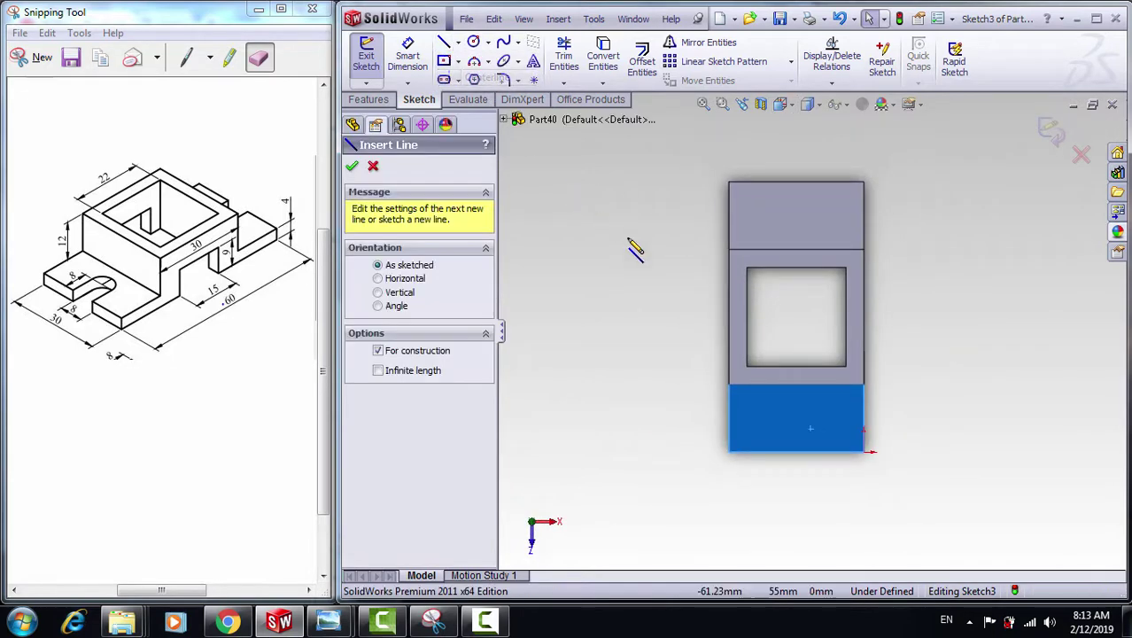
pyautogui.click(728, 316)
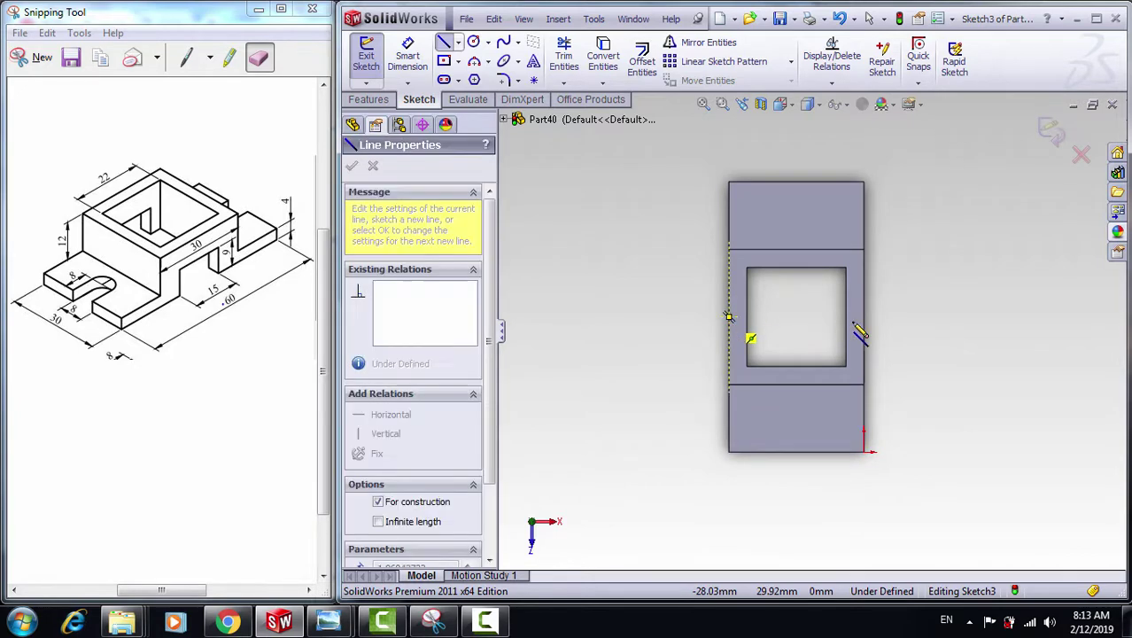
pyautogui.click(864, 317)
pyautogui.press('Escape')
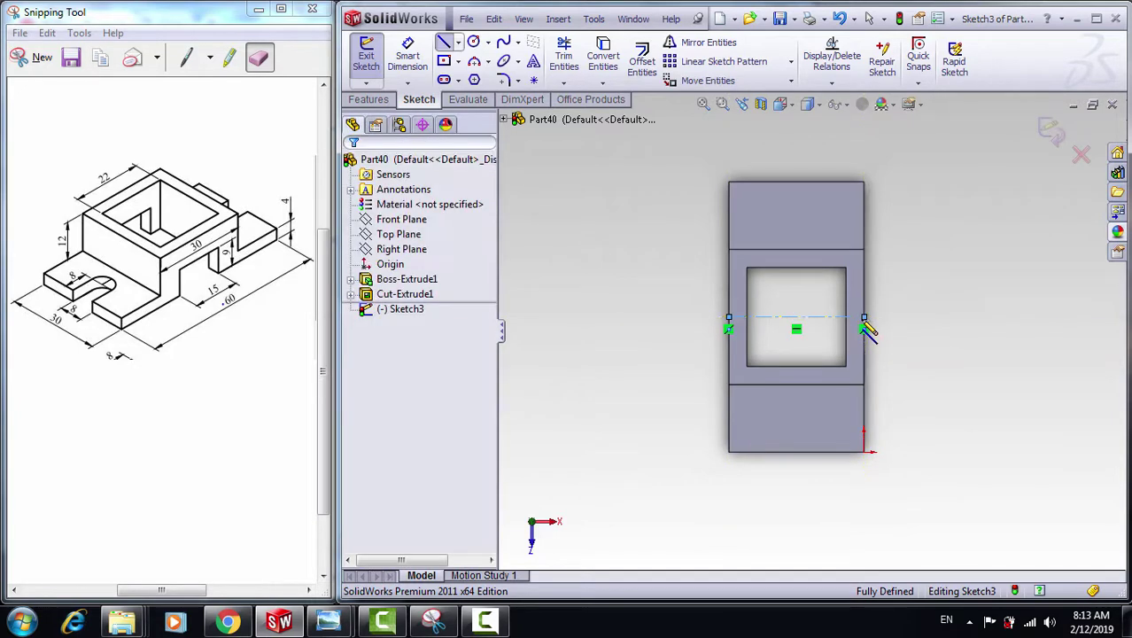
# Draw a U-shaped slot with a tangent-arc top at the bottom edge
pyautogui.click(444, 44)
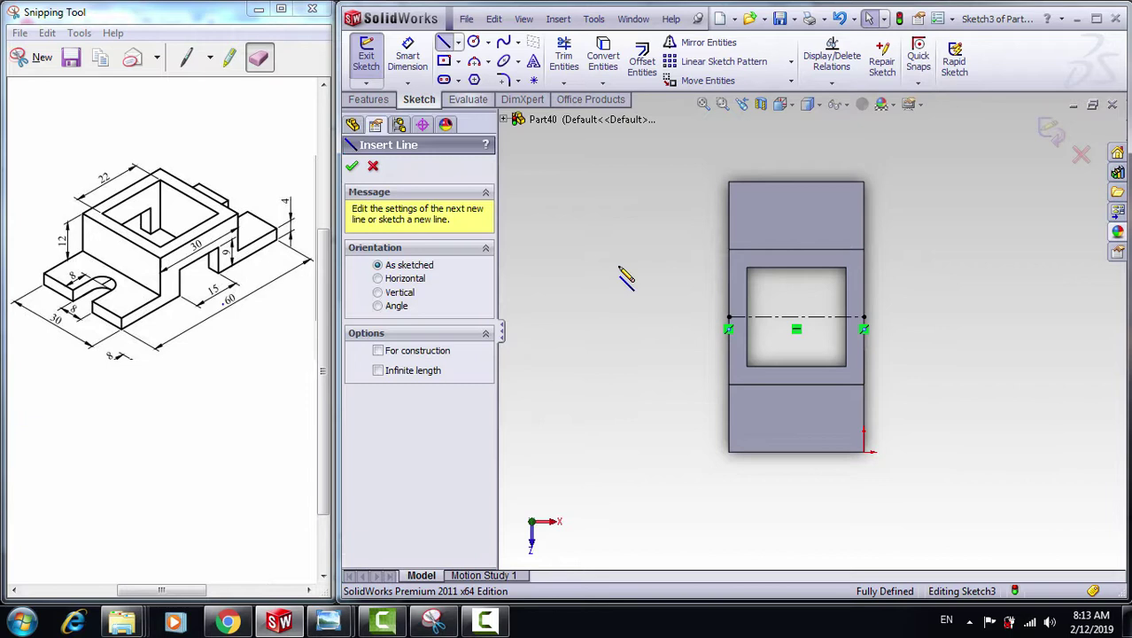
pyautogui.click(783, 452)
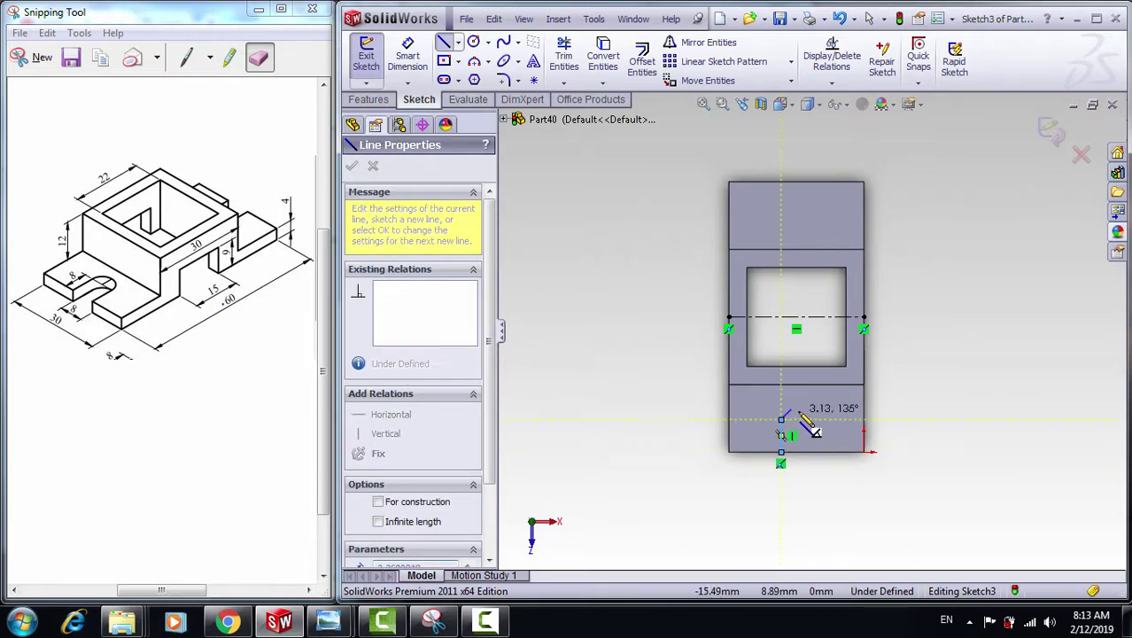
pyautogui.click(793, 416)
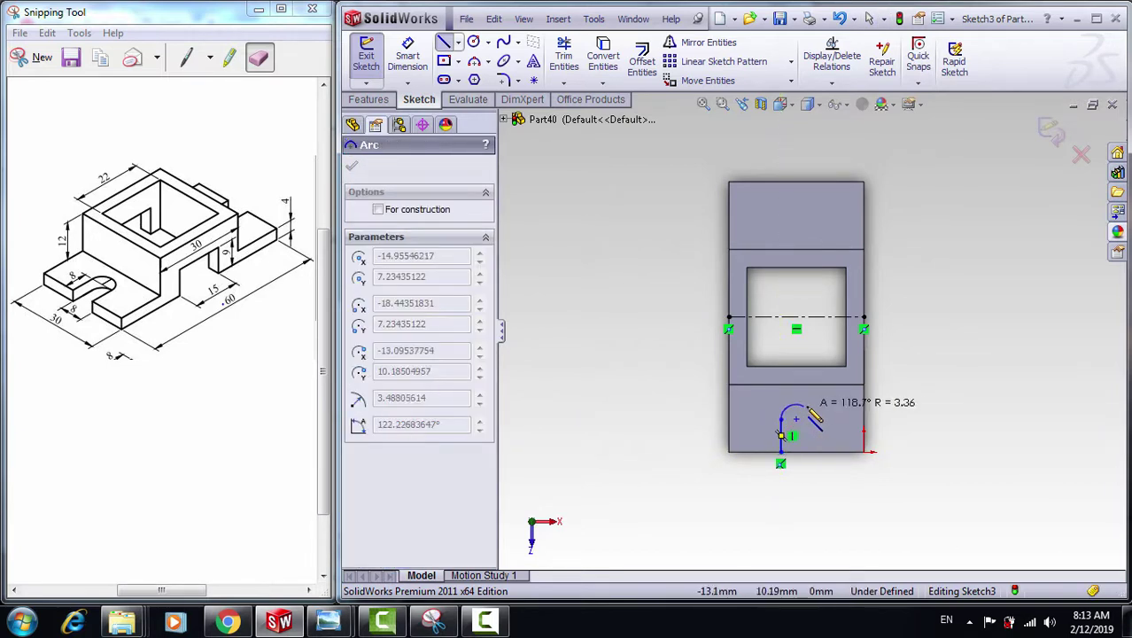
pyautogui.click(814, 419)
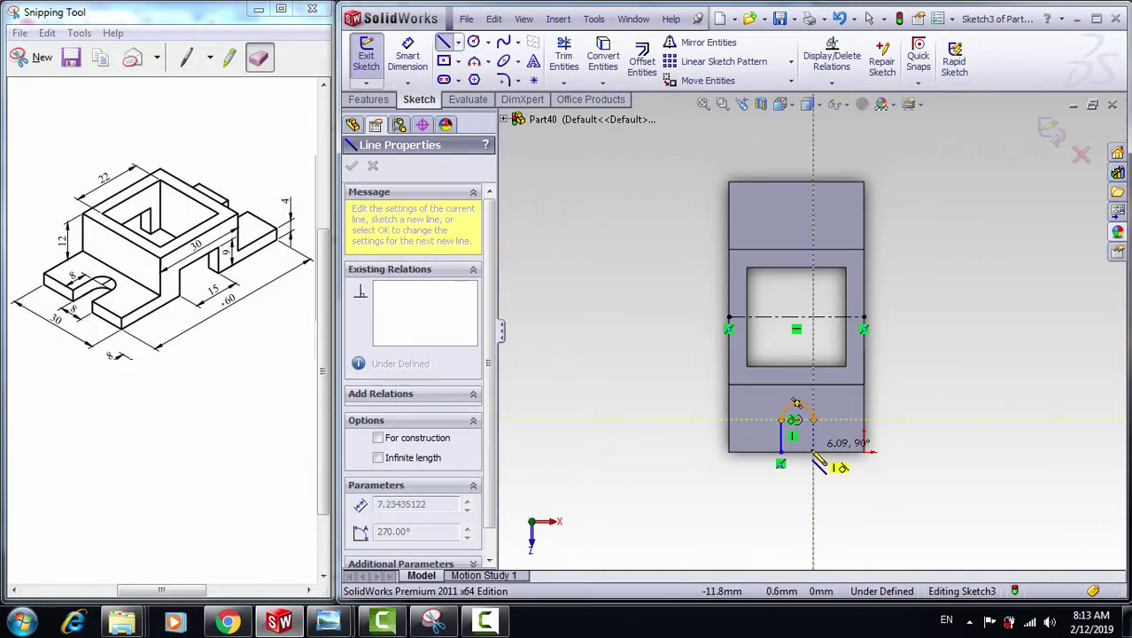
pyautogui.click(813, 452)
pyautogui.click(782, 461)
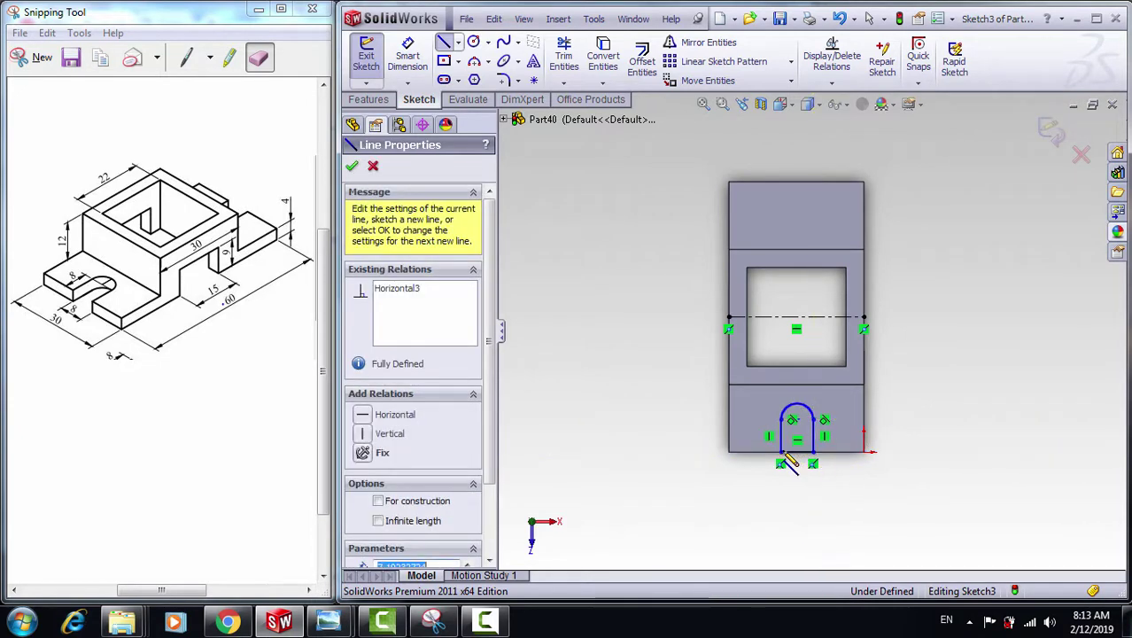
pyautogui.press('Escape')
pyautogui.press('Escape')
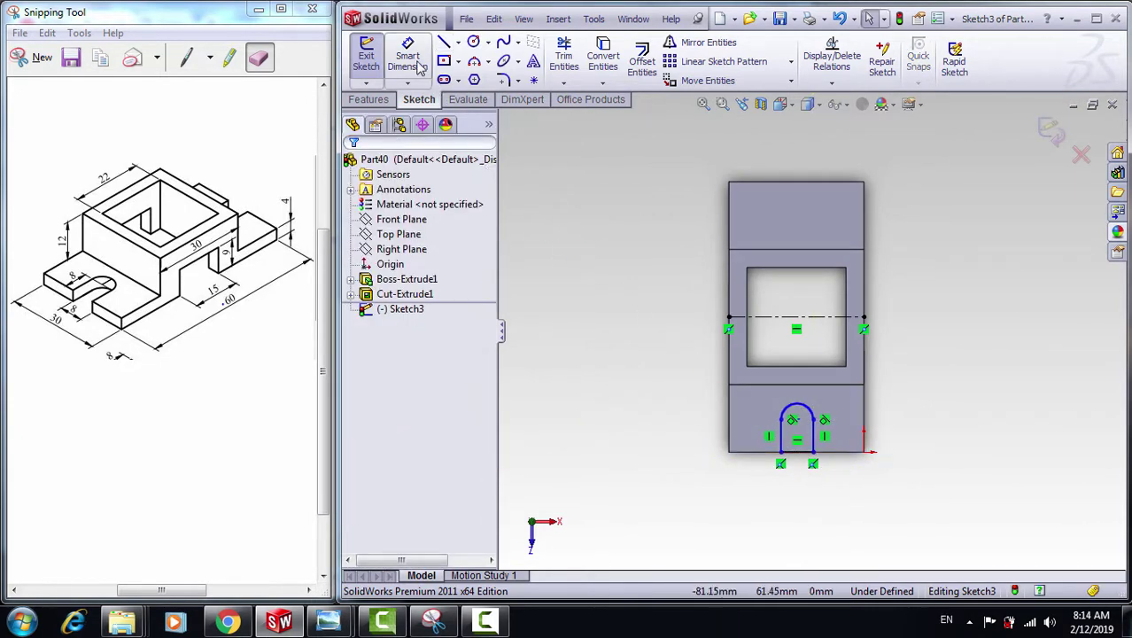
# Dimension the slot to 8 mm wide, with its arc centre 8 mm above the bottom edge
pyautogui.click(408, 55)
pyautogui.click(780, 436)
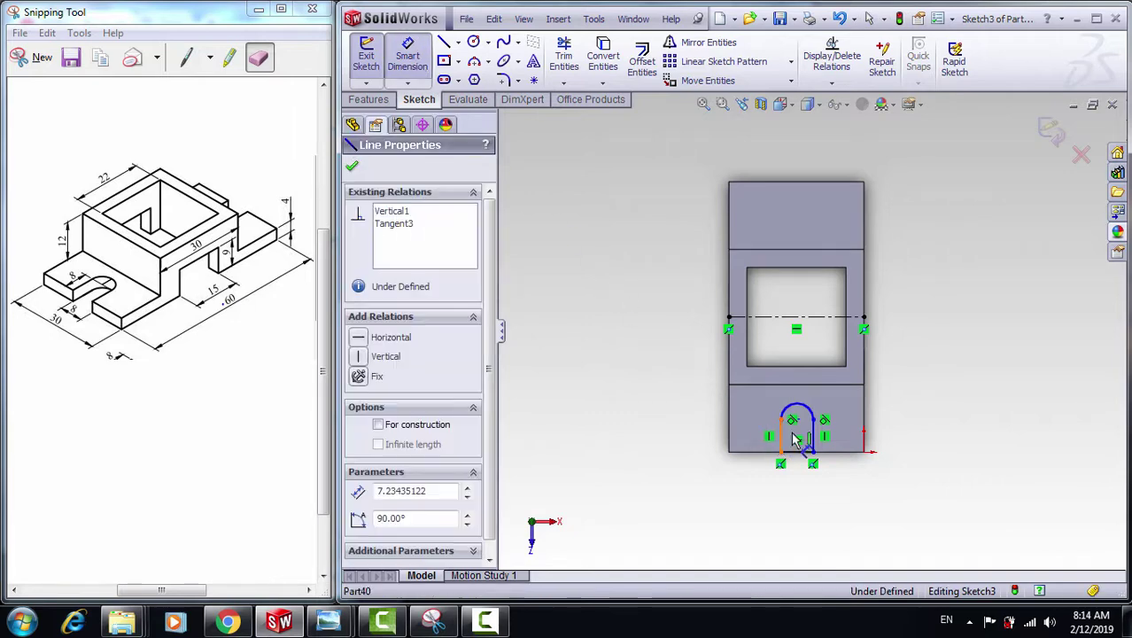
pyautogui.click(800, 490)
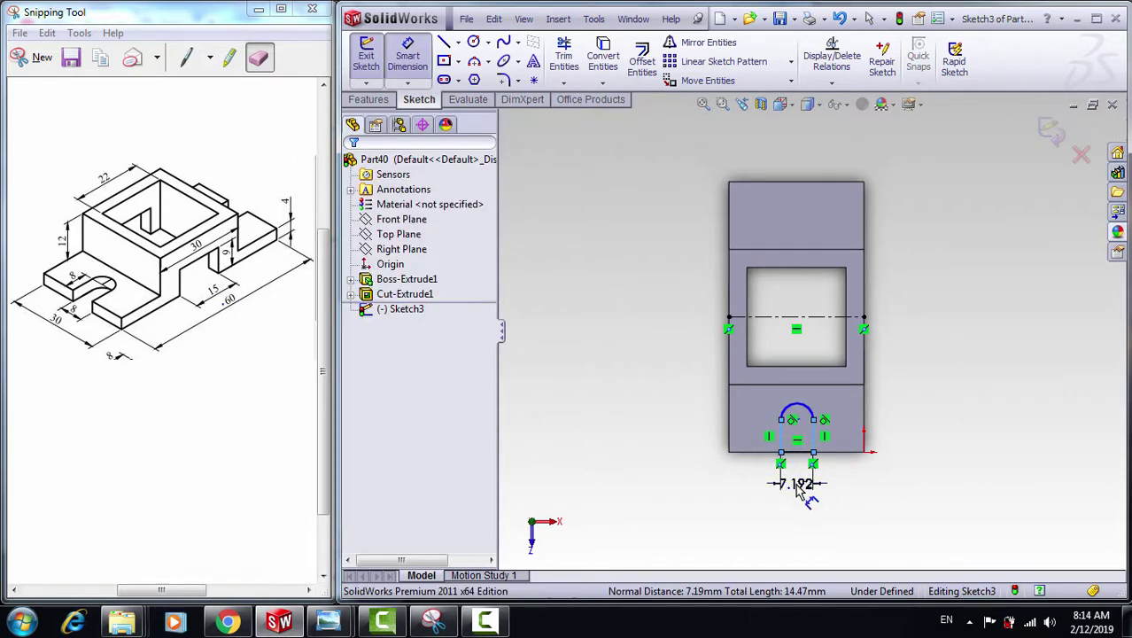
pyautogui.write('8')
pyautogui.press('Return')
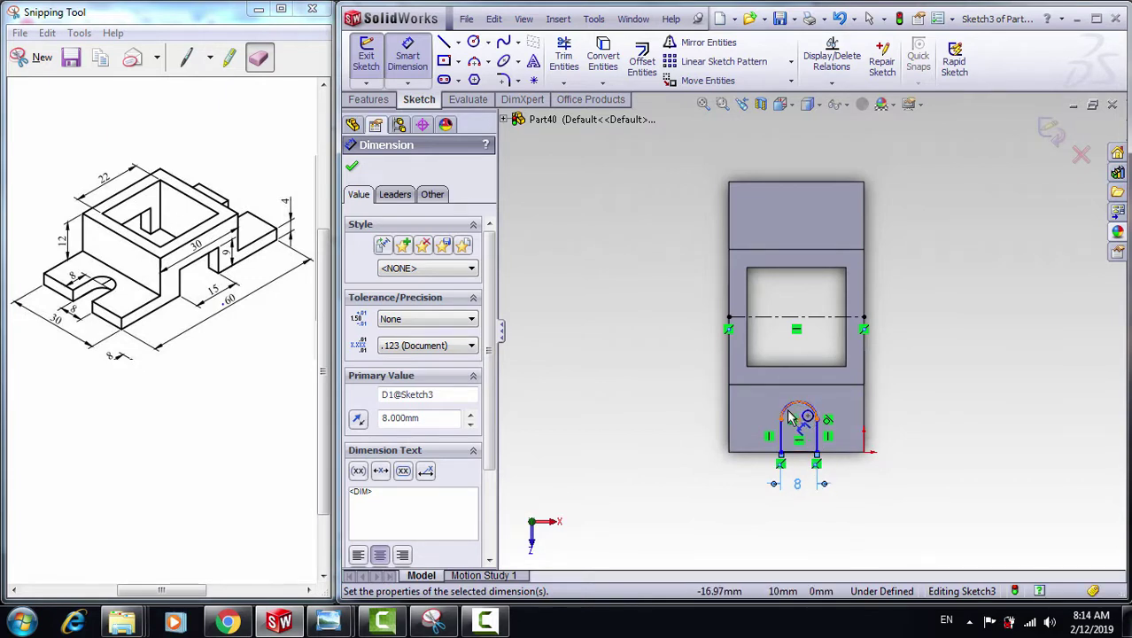
pyautogui.click(797, 421)
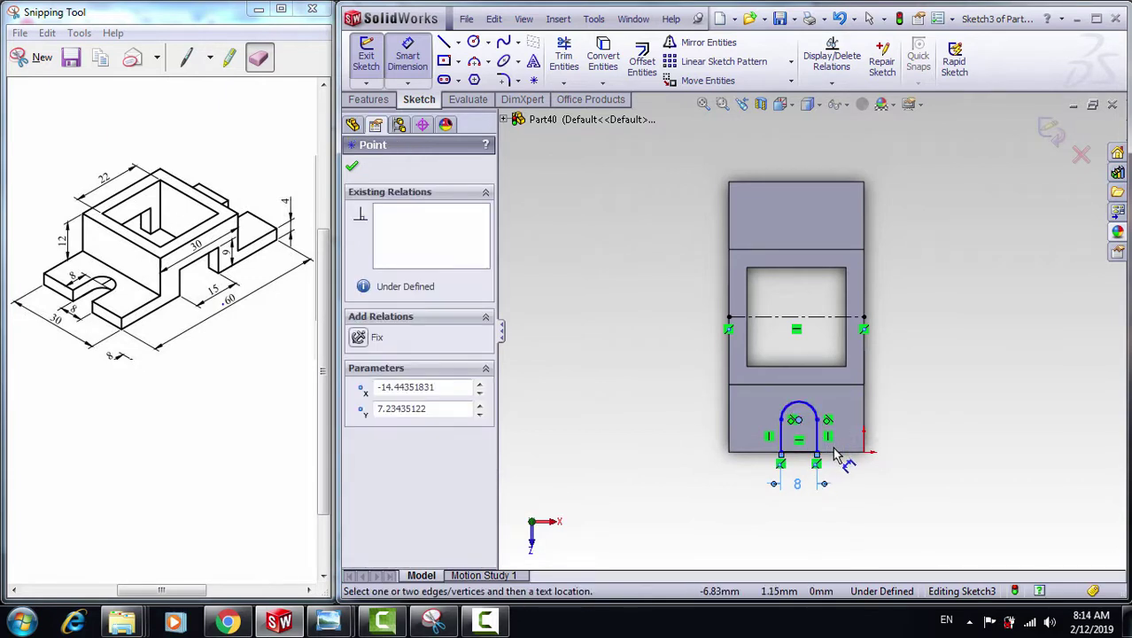
pyautogui.click(839, 452)
pyautogui.click(907, 430)
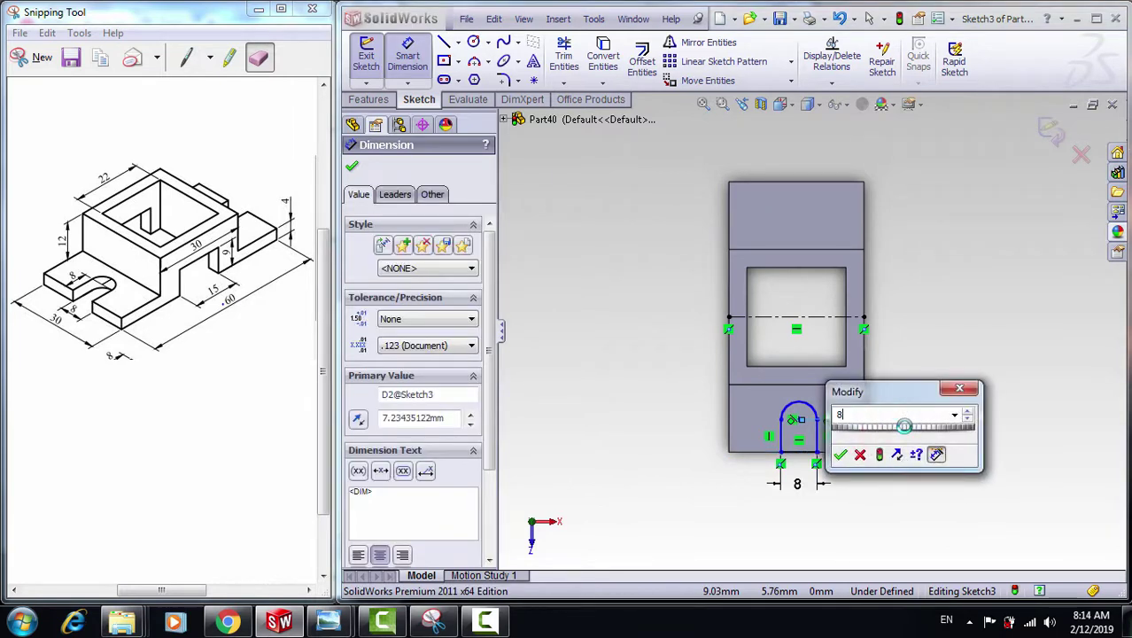
pyautogui.write('8')
pyautogui.press('Return')
pyautogui.press('Escape')
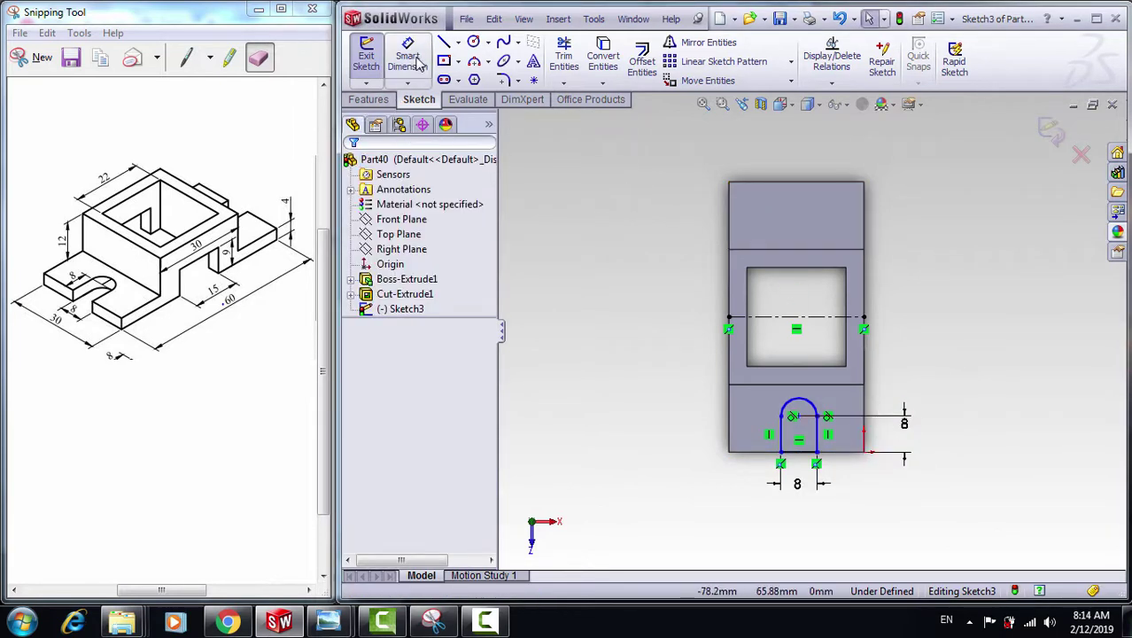
# Draw a vertical centerline from the top edge midpoint down past the part
pyautogui.click(458, 42)
pyautogui.click(462, 78)
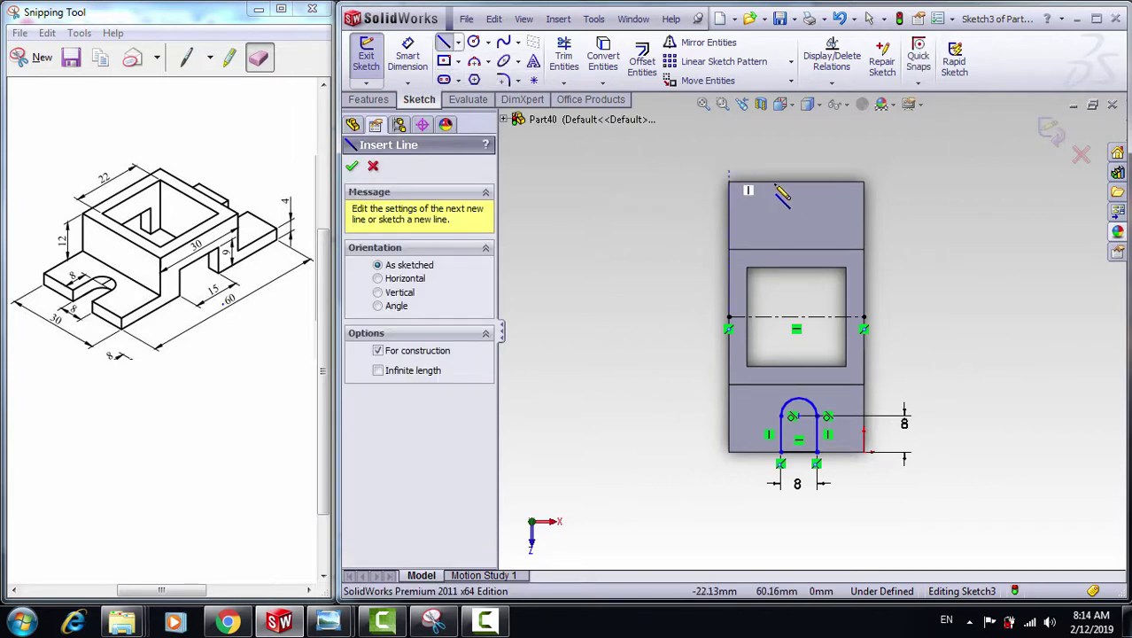
pyautogui.click(795, 181)
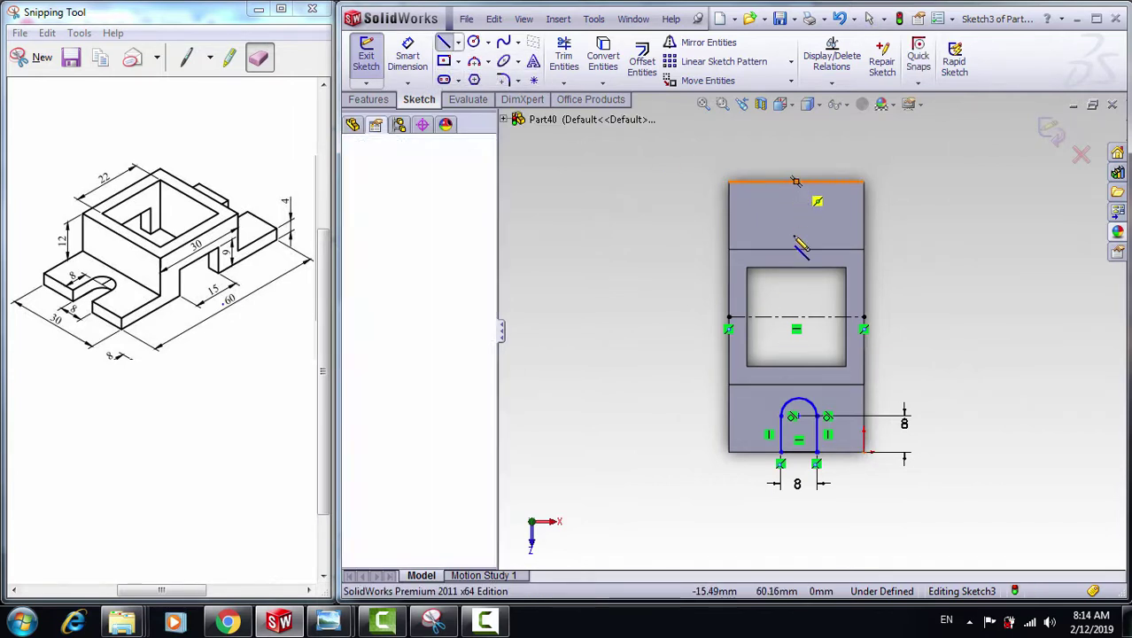
pyautogui.click(798, 452)
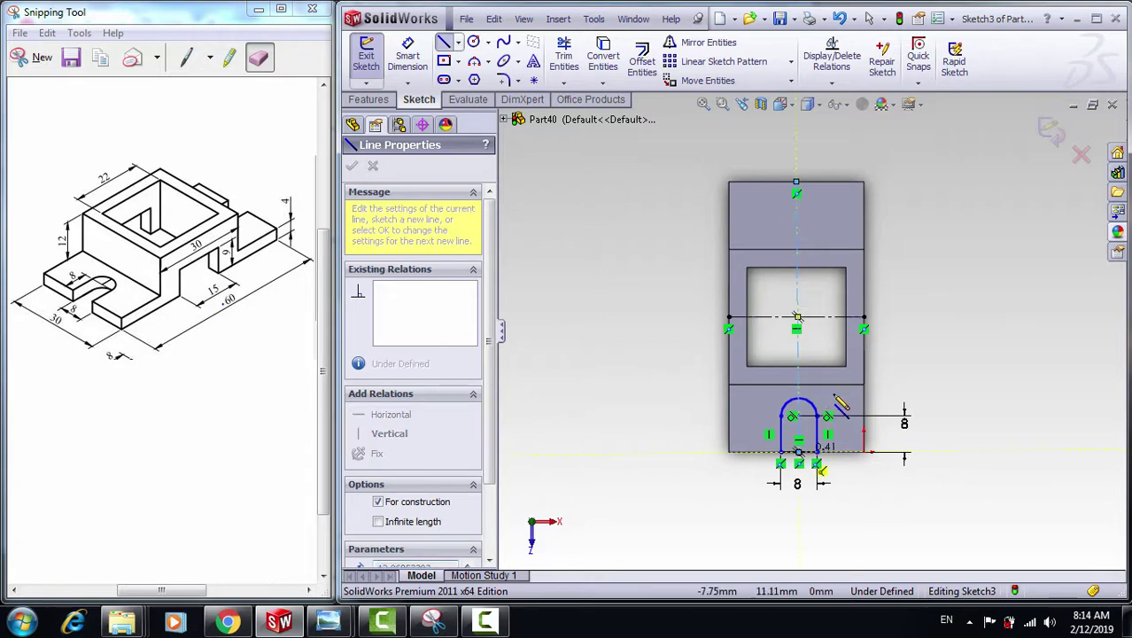
pyautogui.press('Escape')
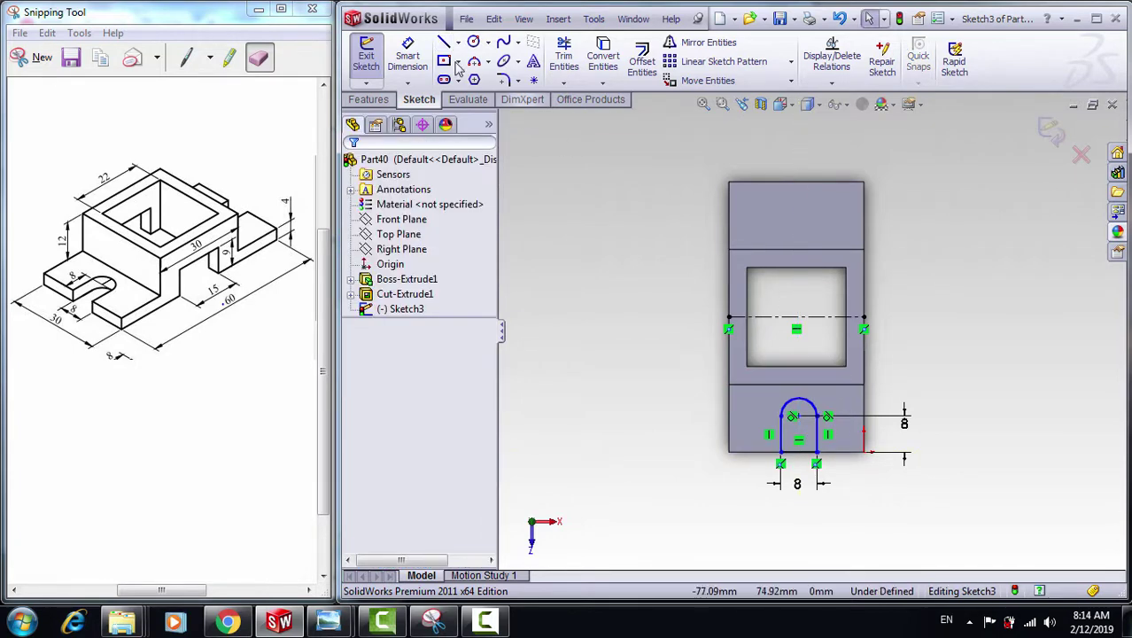
pyautogui.click(458, 42)
pyautogui.click(461, 78)
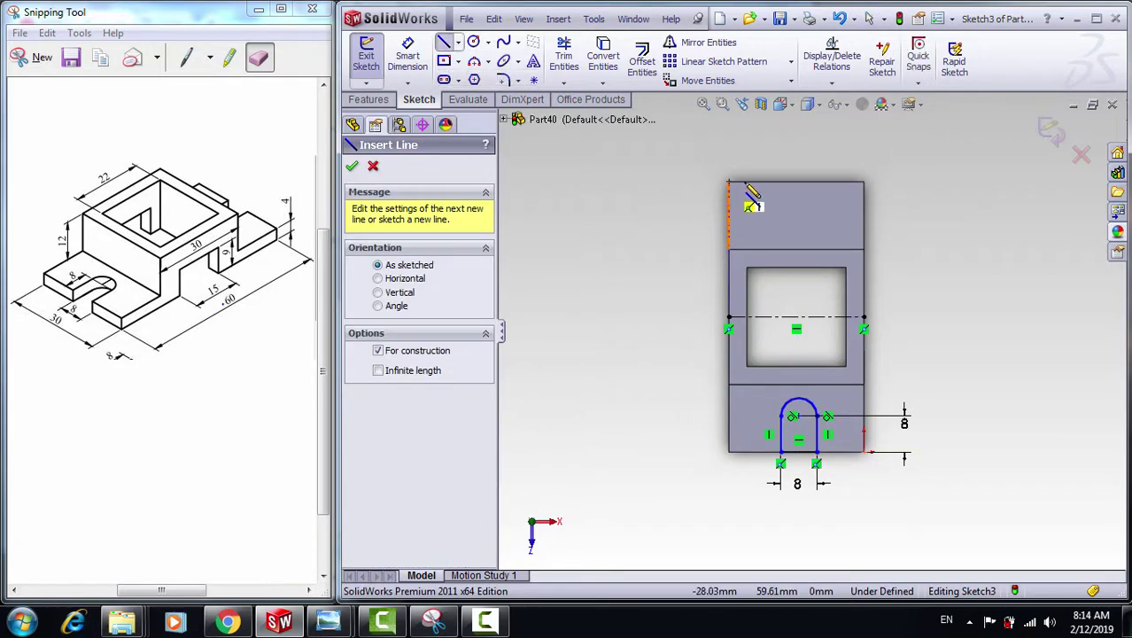
pyautogui.click(796, 182)
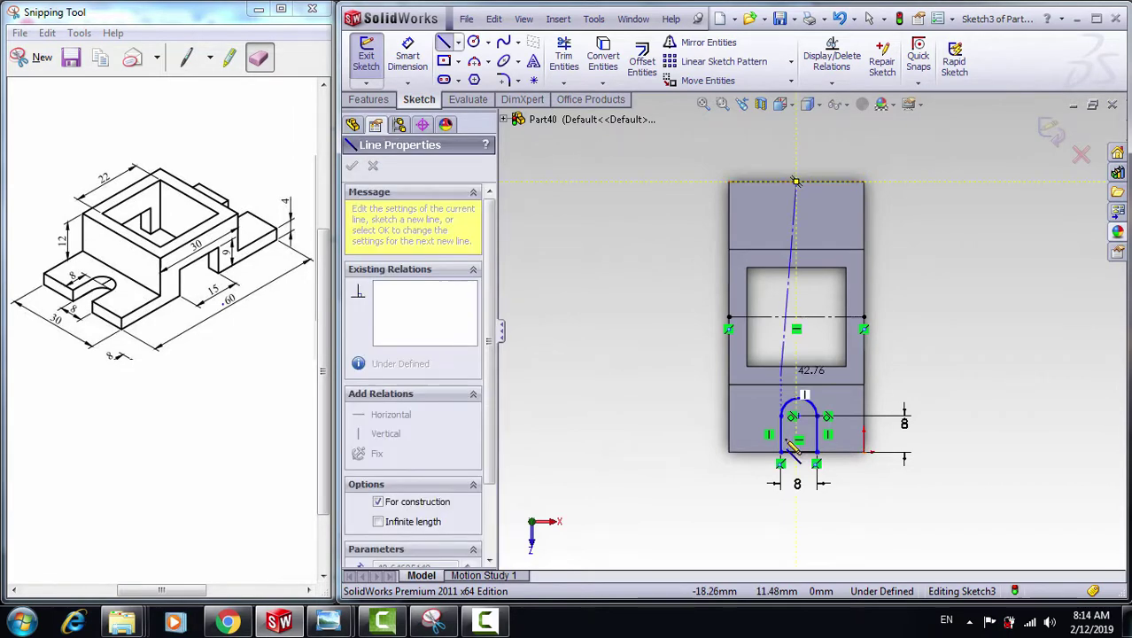
pyautogui.doubleClick(795, 527)
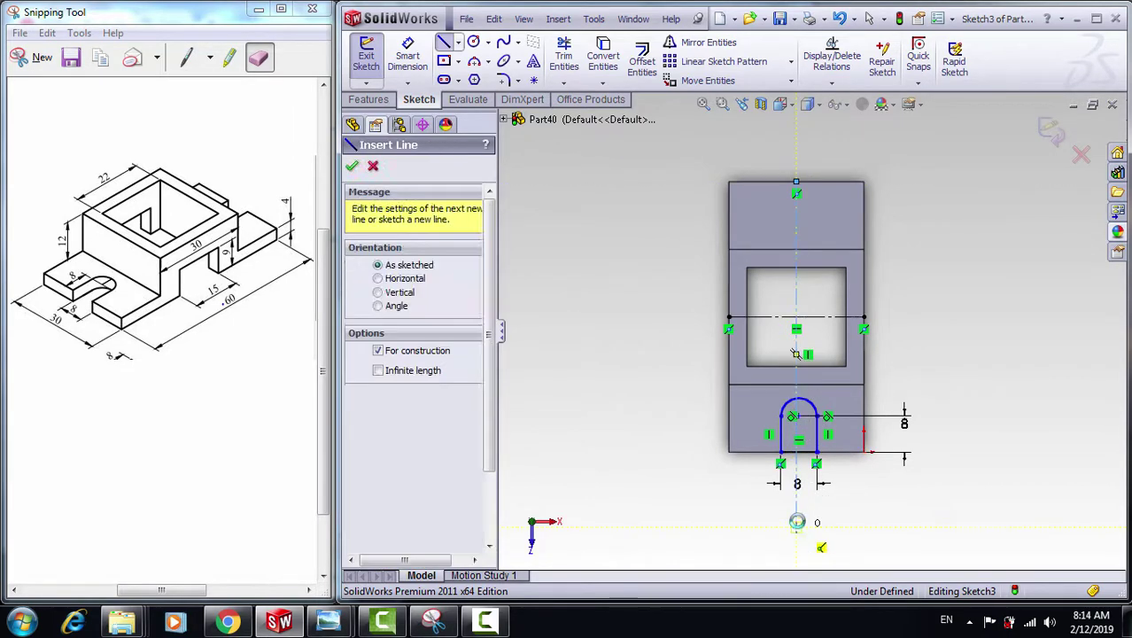
pyautogui.press('Escape')
# Make the slot's two side lines symmetric about the vertical centerline
pyautogui.click(822, 434)
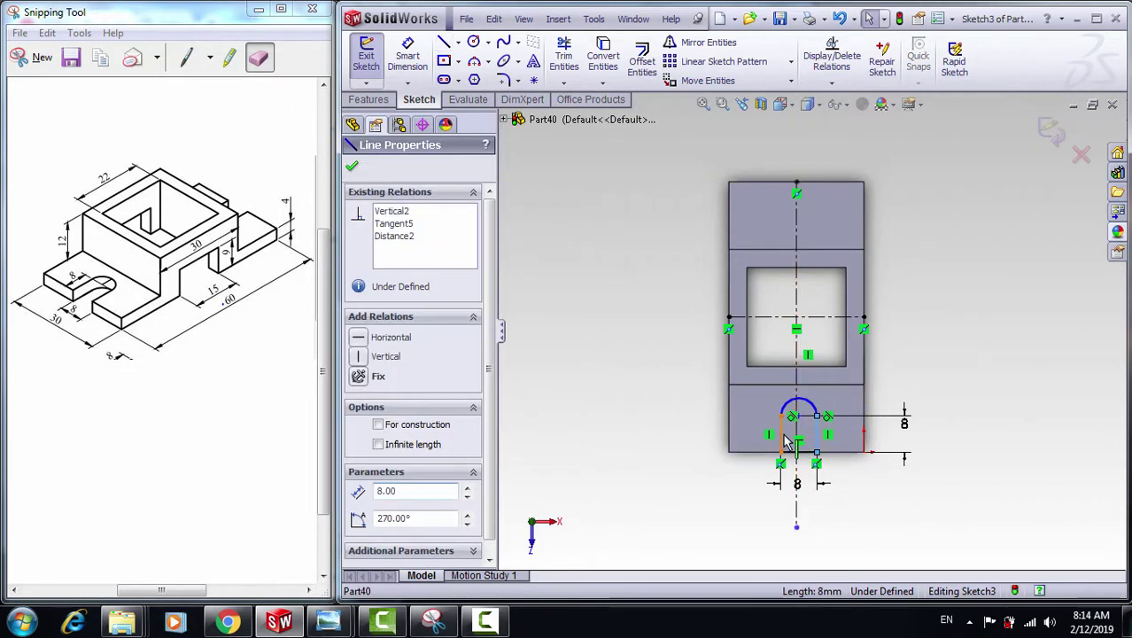
pyautogui.keyDown('ctrl'); pyautogui.click(797, 375); pyautogui.keyUp('ctrl')
pyautogui.keyDown('ctrl'); pyautogui.click(780, 434); pyautogui.keyUp('ctrl')
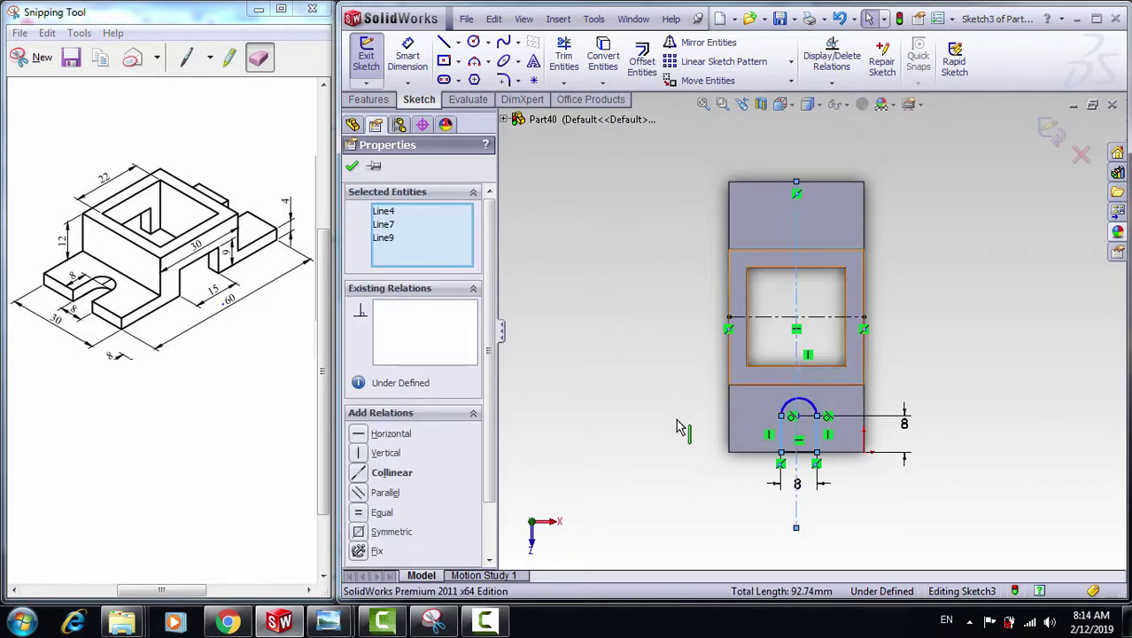
pyautogui.click(381, 532)
pyautogui.click(559, 456)
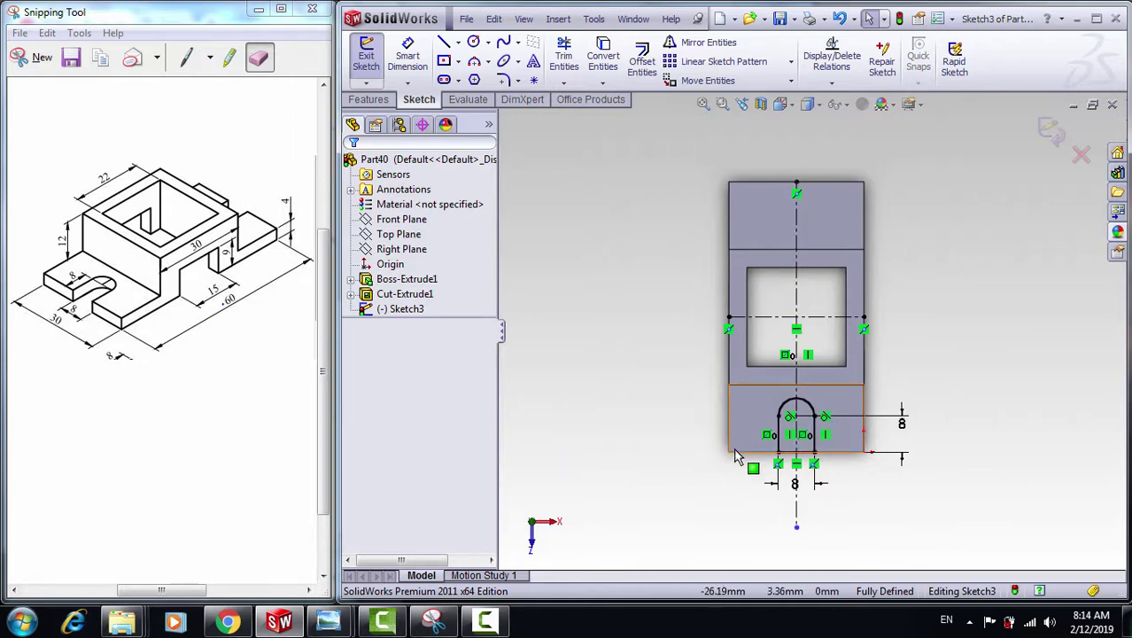
# Mirror the slot's arc and lines about the horizontal centerline to the top end
pyautogui.click(691, 42)
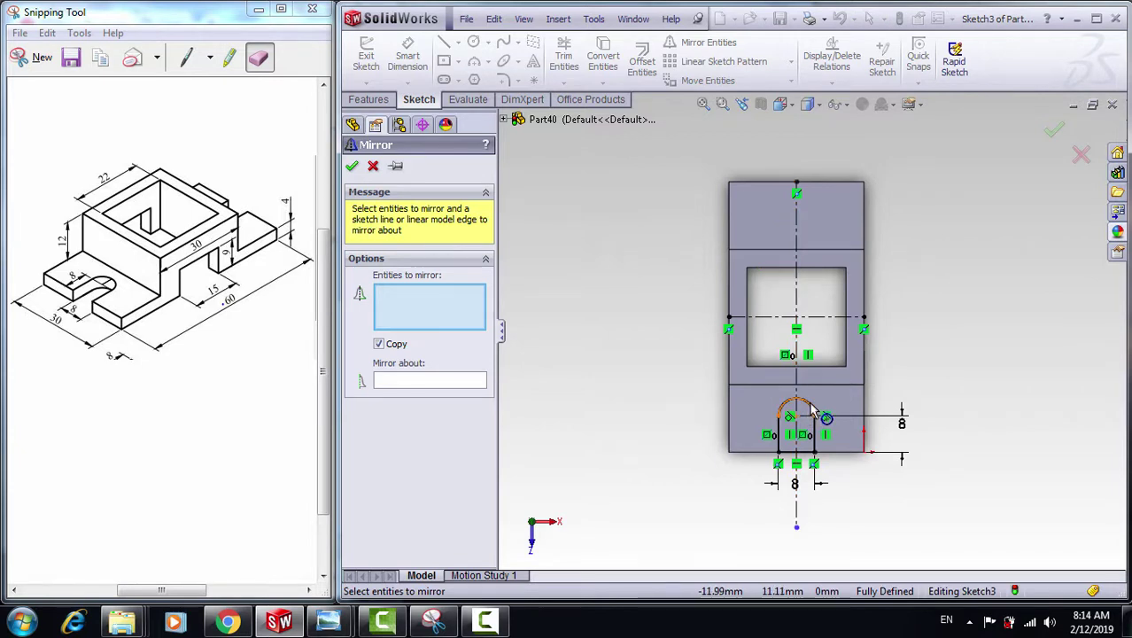
pyautogui.click(811, 408)
pyautogui.click(813, 438)
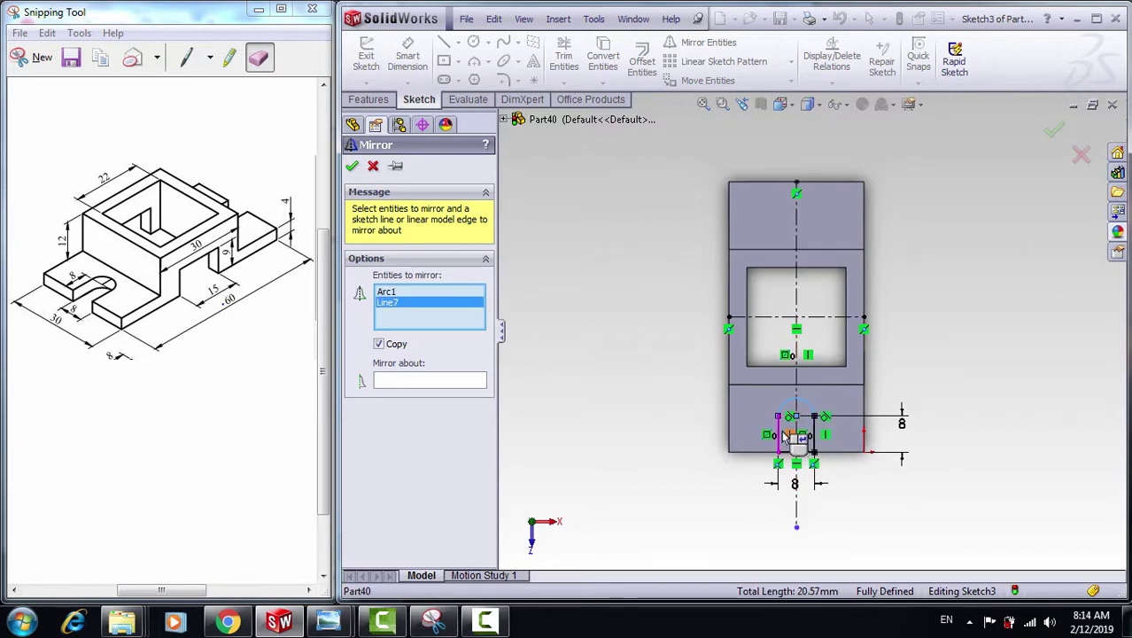
pyautogui.click(792, 455)
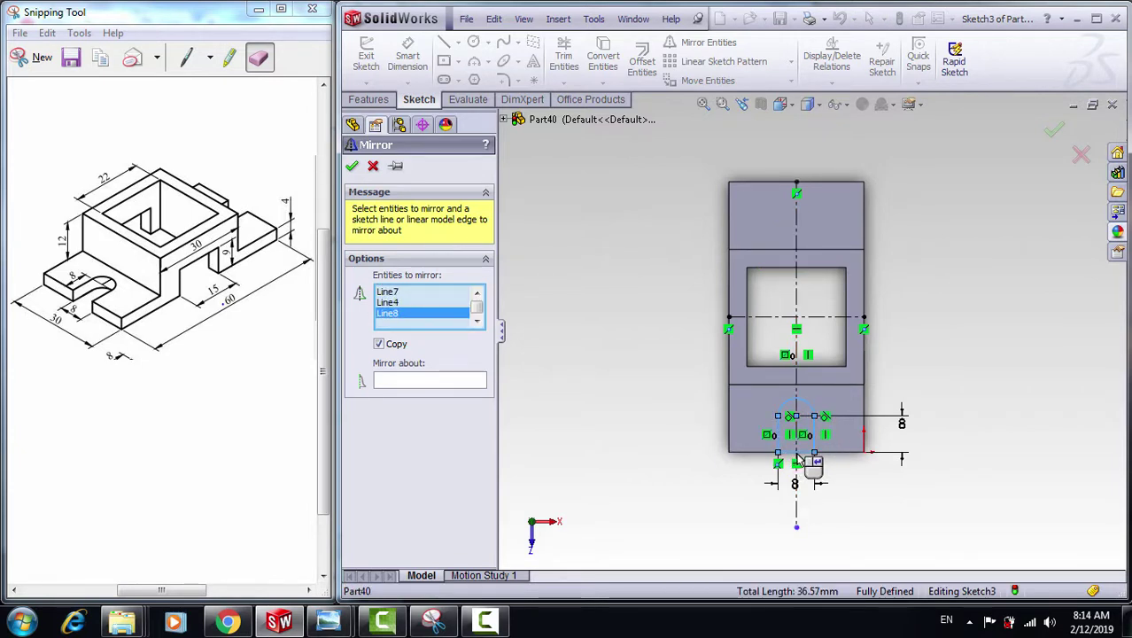
pyautogui.click(432, 381)
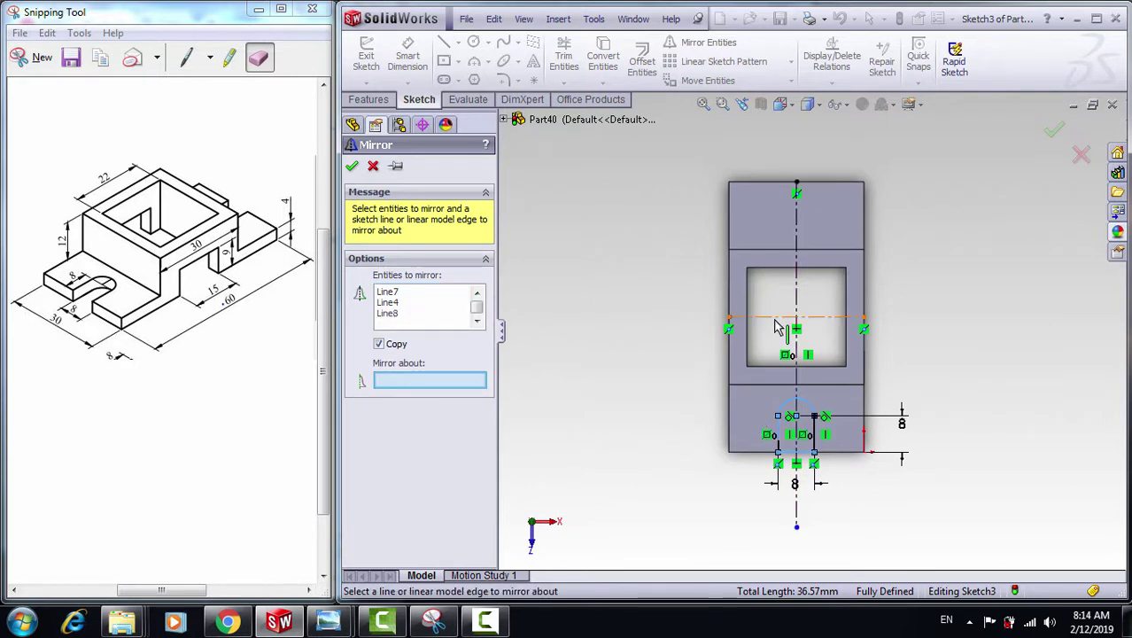
pyautogui.click(776, 324)
pyautogui.click(352, 167)
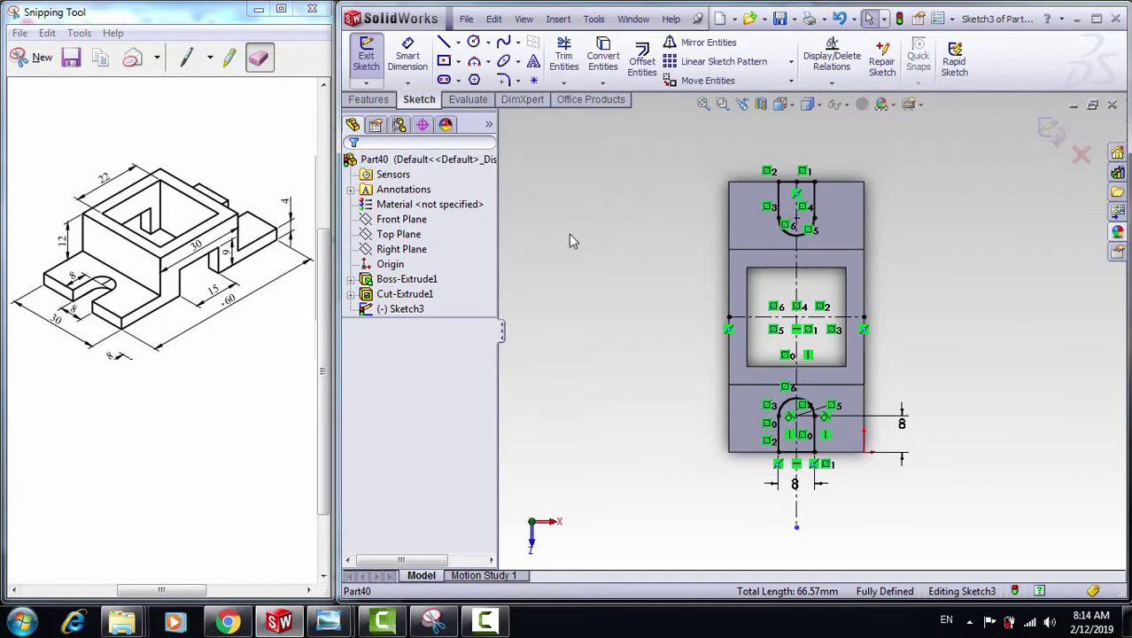
# Extrude-cut the sketch Through All to open both U-slots
pyautogui.click(370, 100)
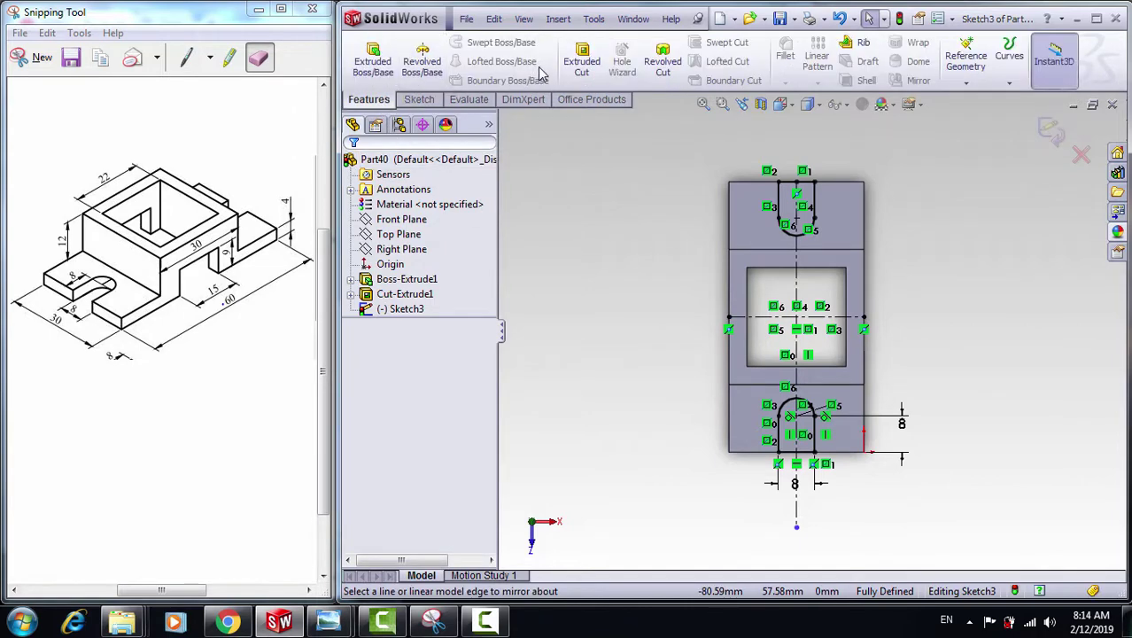
pyautogui.click(581, 60)
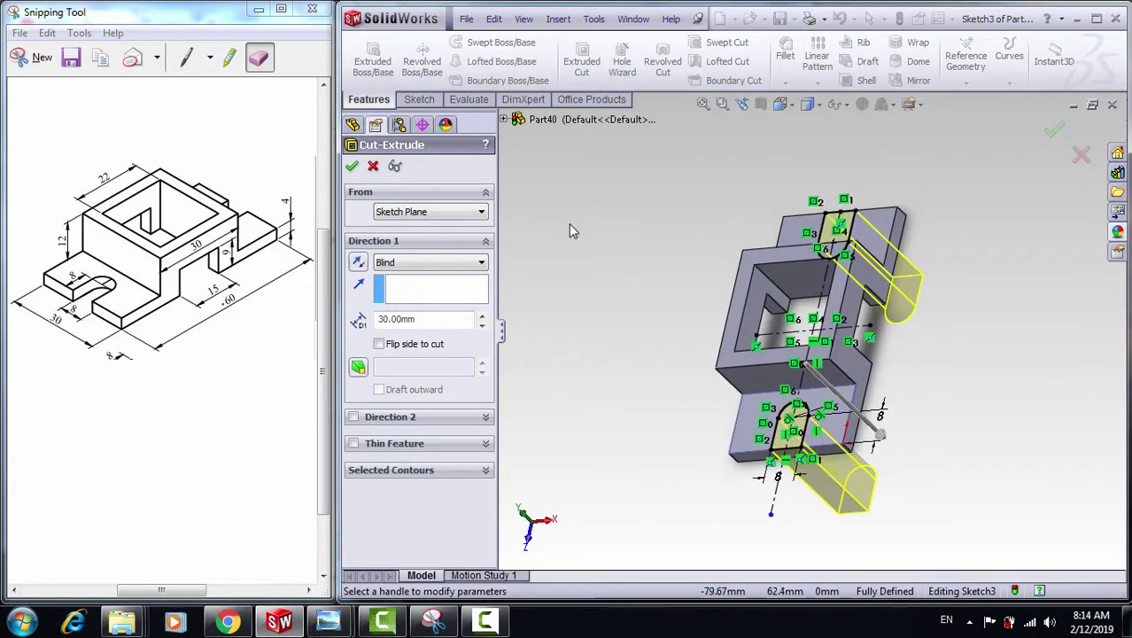
pyautogui.click(403, 262)
pyautogui.click(403, 286)
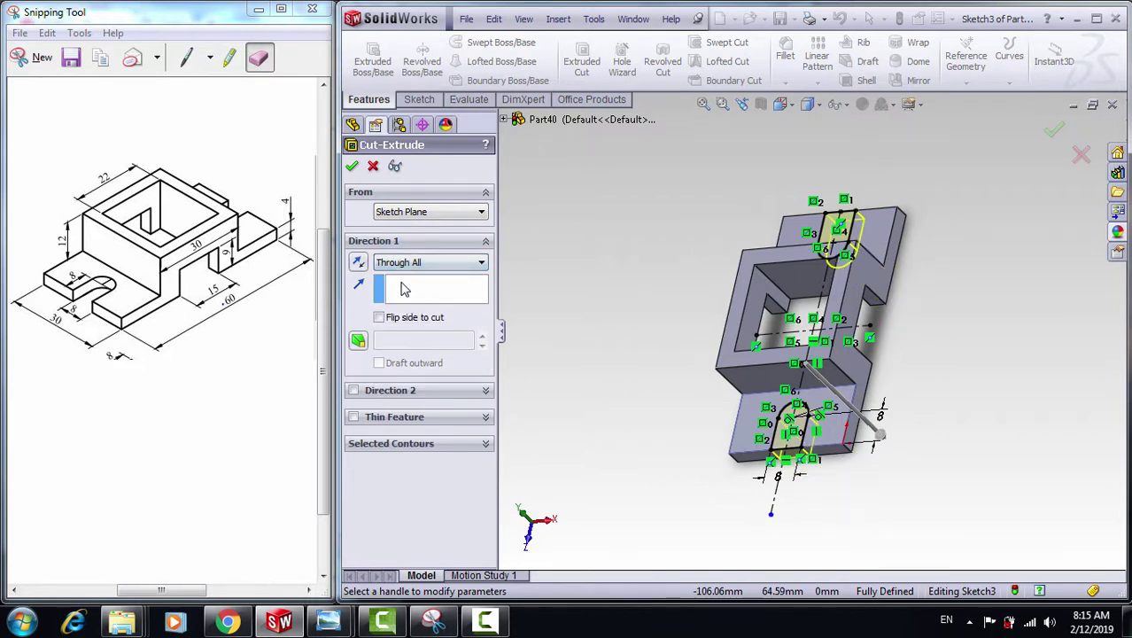
pyautogui.click(352, 166)
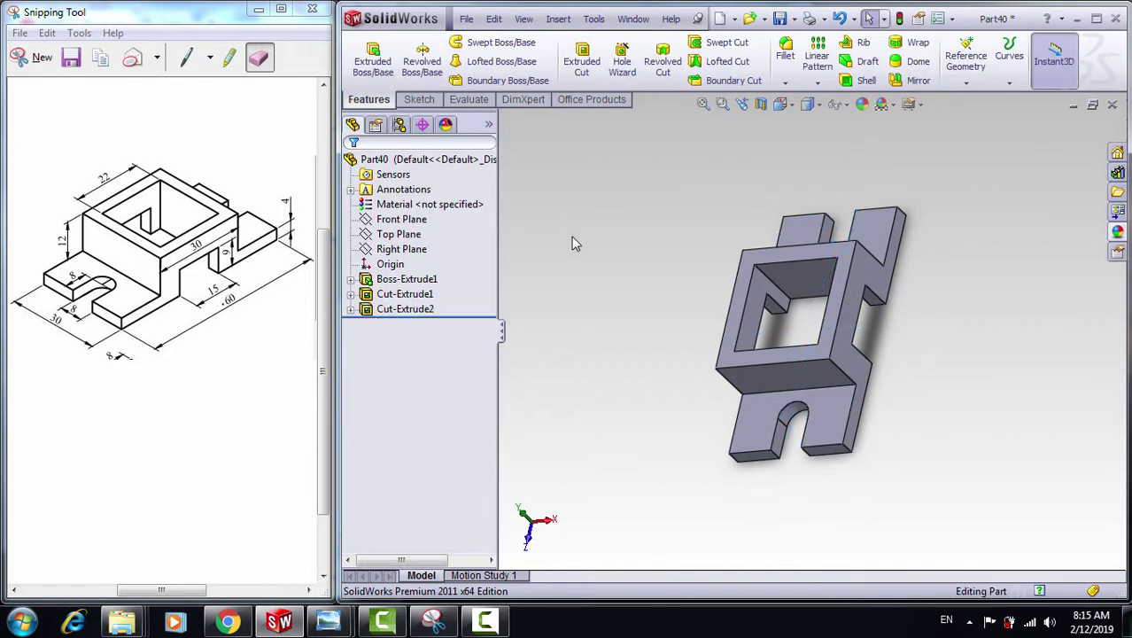
pyautogui.moveTo(631, 272); pyautogui.dragTo(632, 260, button='middle')
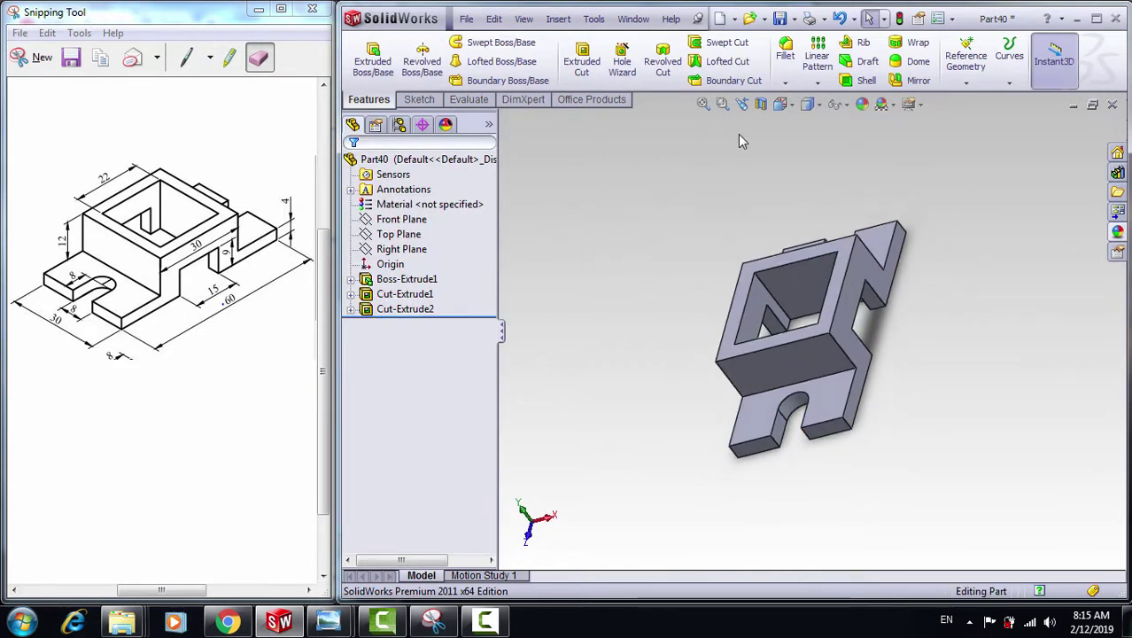
pyautogui.click(782, 104)
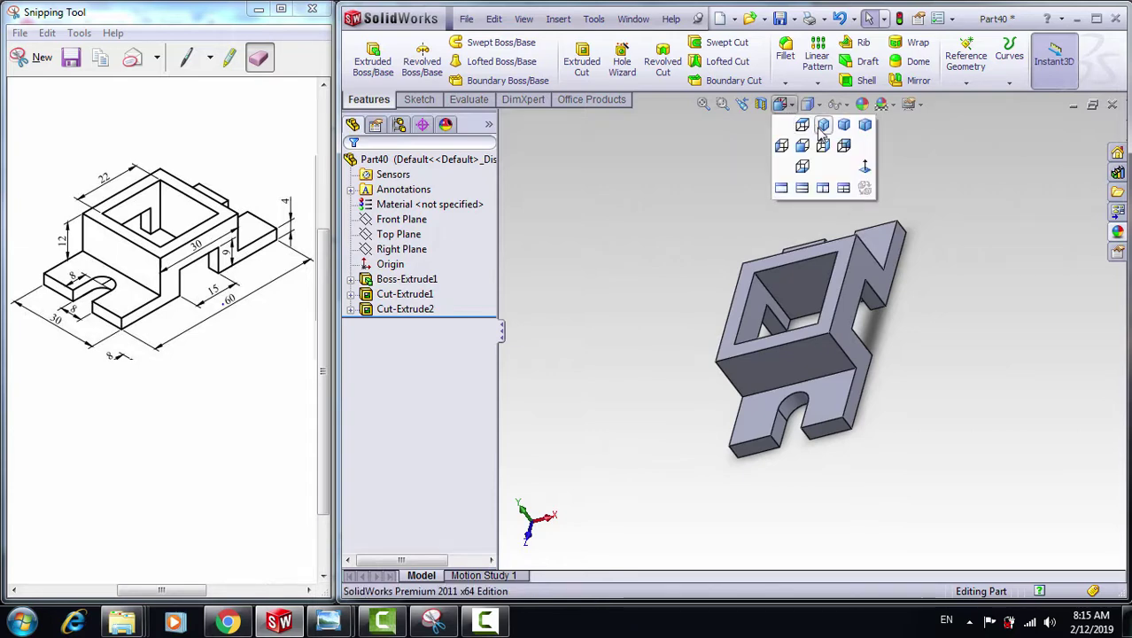
# Switch to isometric view and give the whole part a pink appearance
pyautogui.click(817, 128)
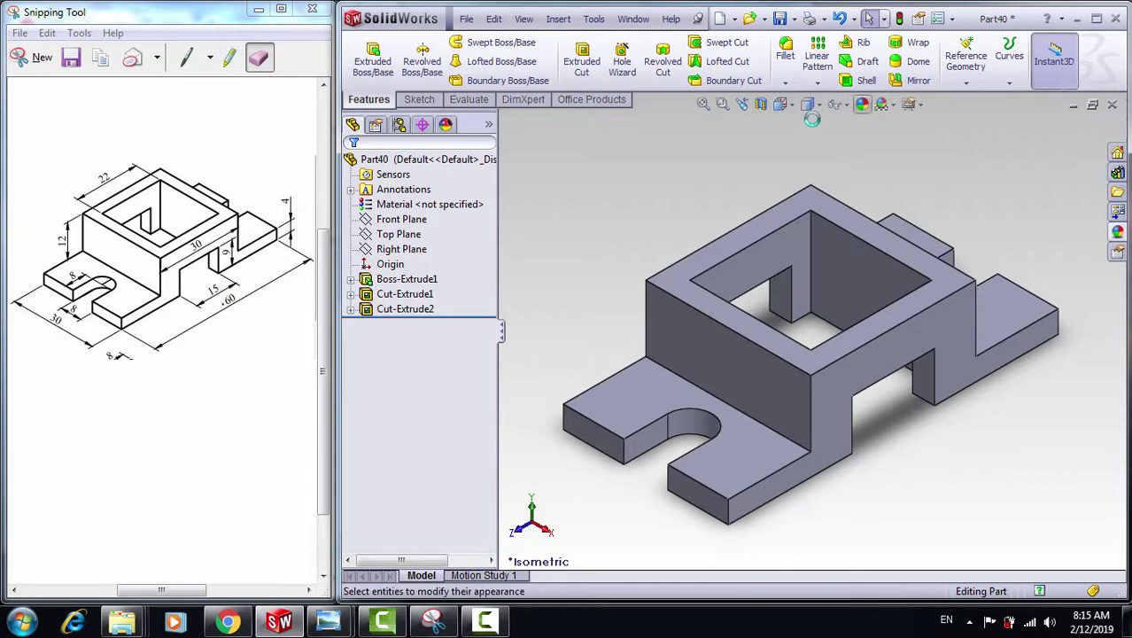
pyautogui.click(862, 104)
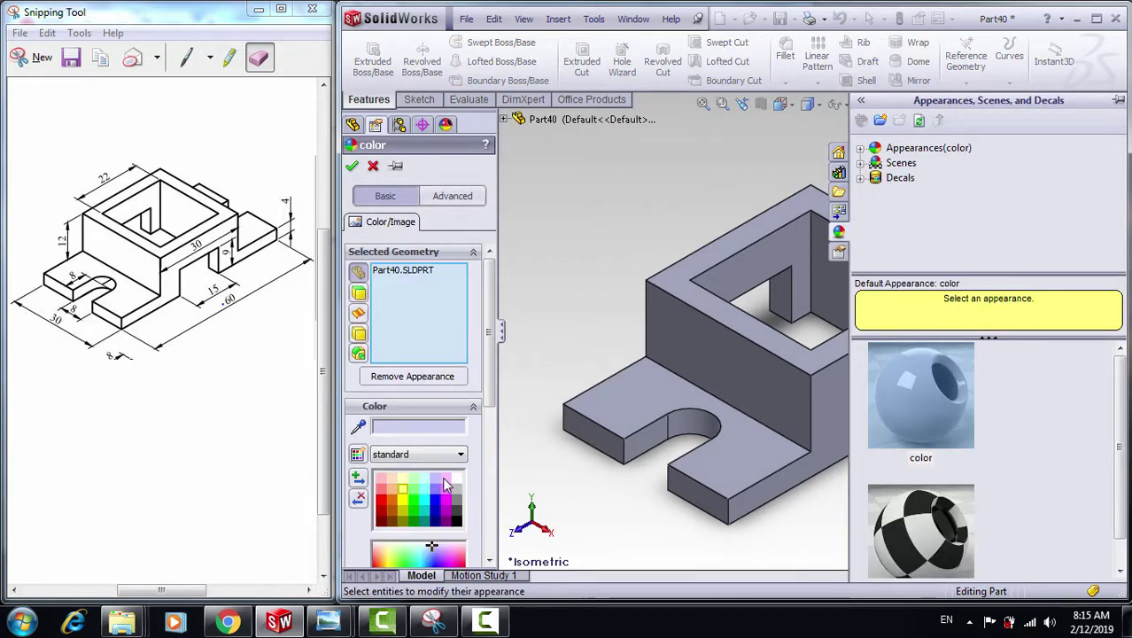
pyautogui.click(445, 480)
pyautogui.click(352, 165)
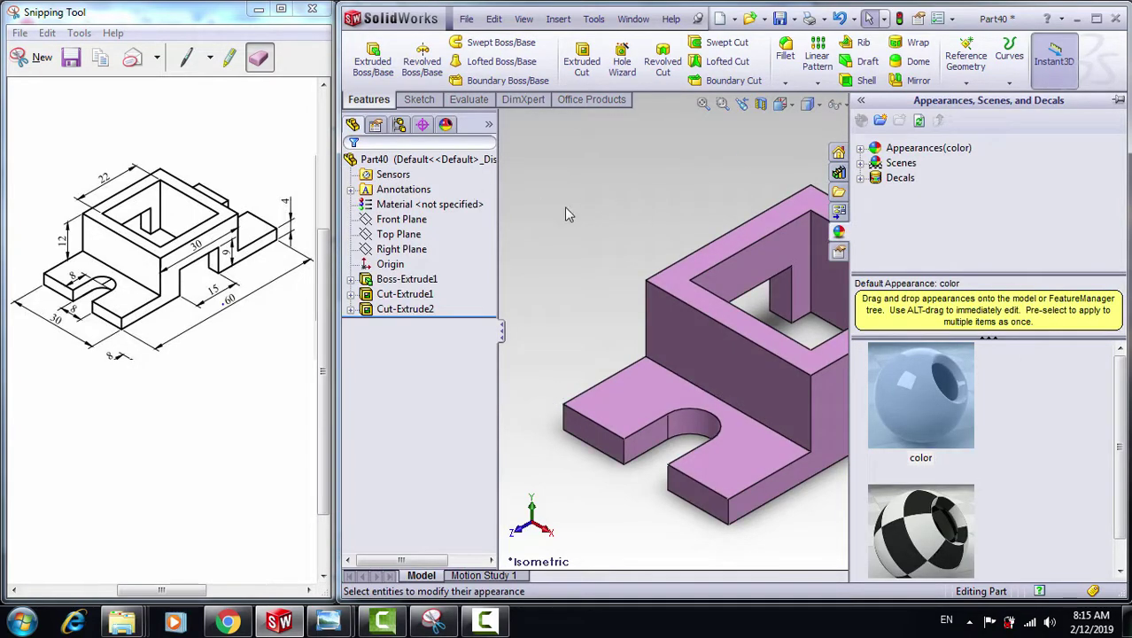
pyautogui.click(467, 22)
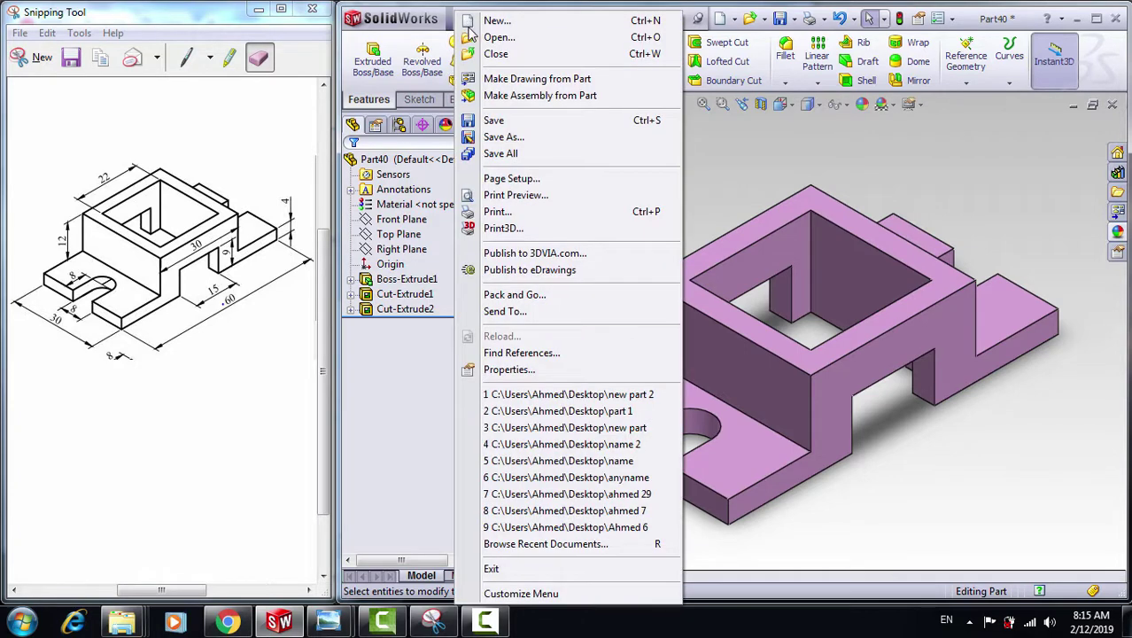
pyautogui.click(491, 140)
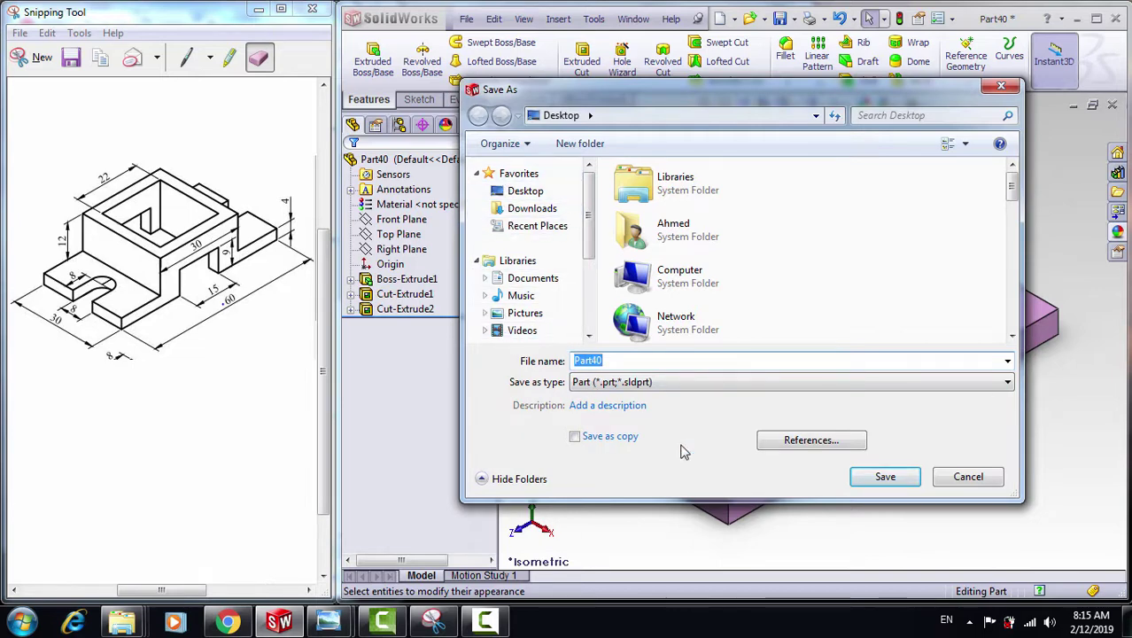
pyautogui.click(950, 481)
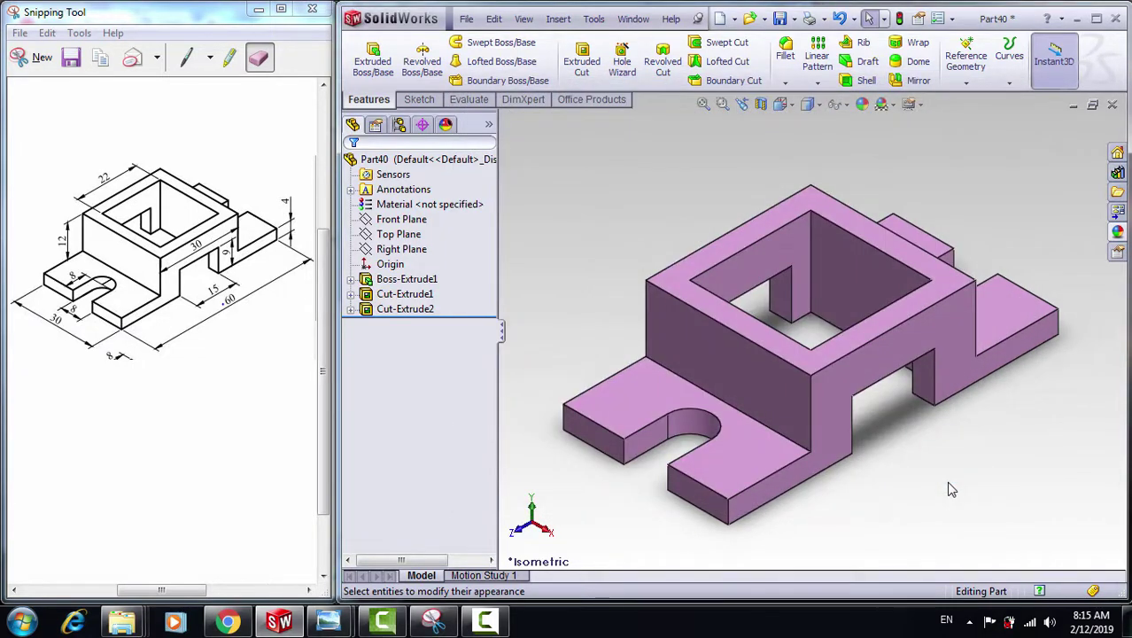